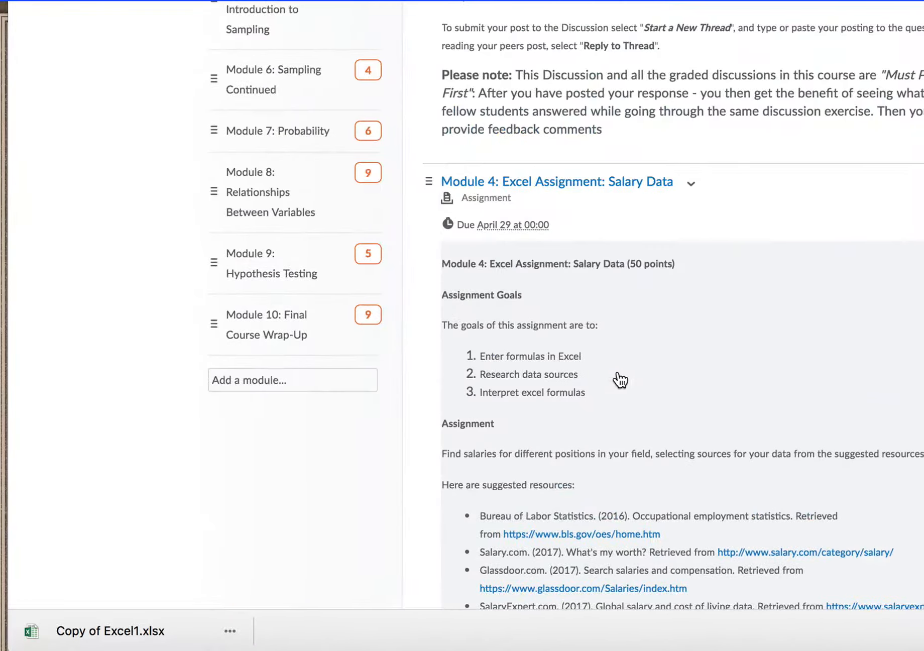
Step: Read the Module 4 Salary Data assignment instructions, from the goals and suggested resources through the required columns, formulas, summary questions and presentation criteria
scroll(621, 381, down, 3)
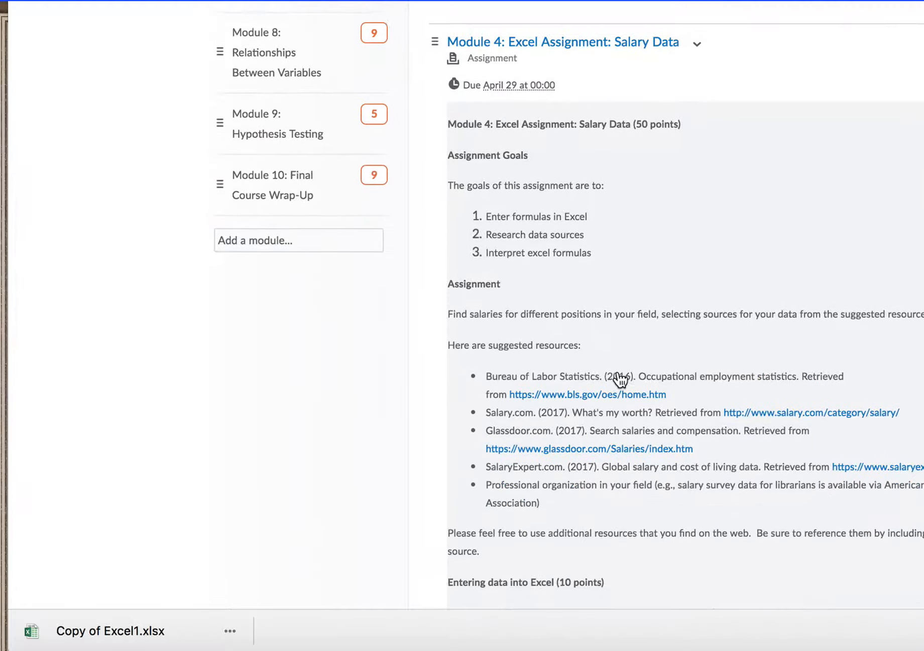
scroll(621, 381, down, 2)
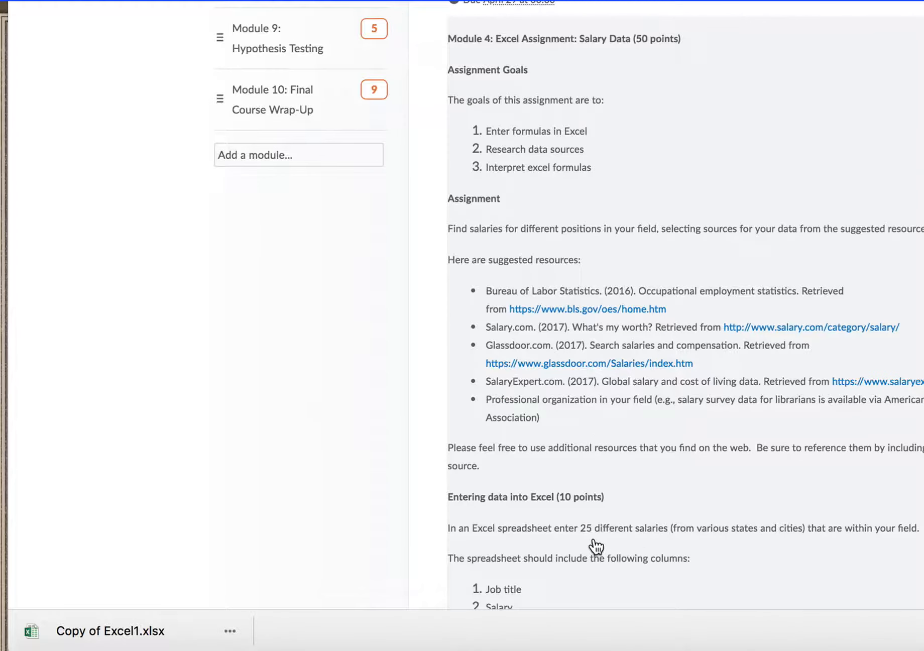
scroll(660, 547, down, 3)
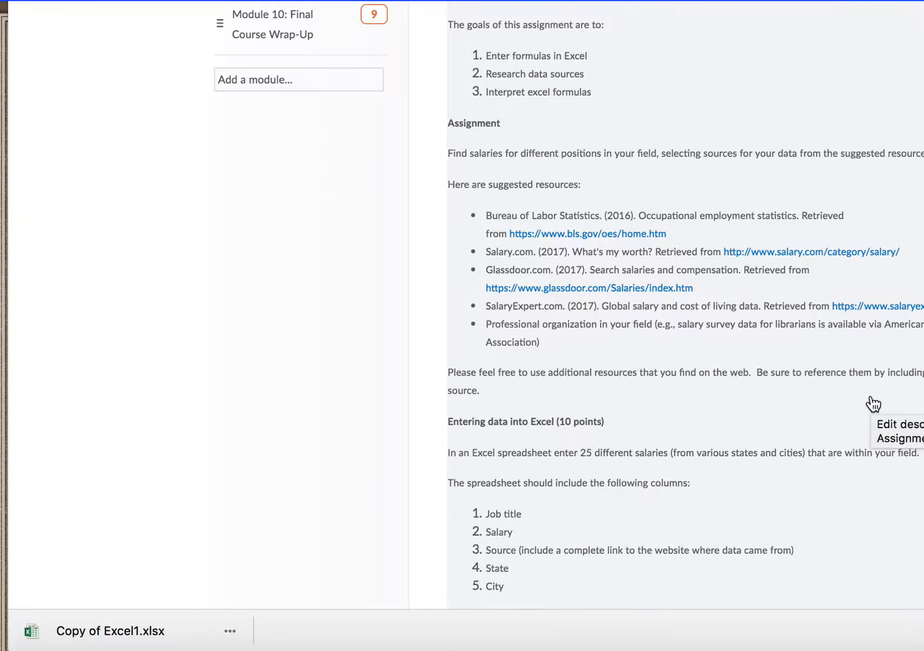
scroll(872, 404, down, 5)
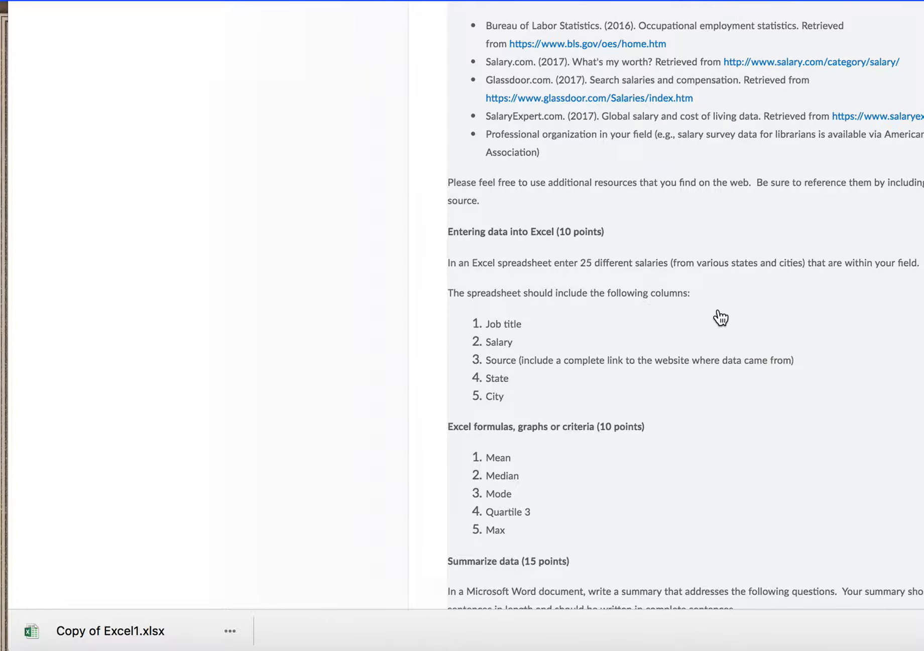
scroll(596, 349, down, 2)
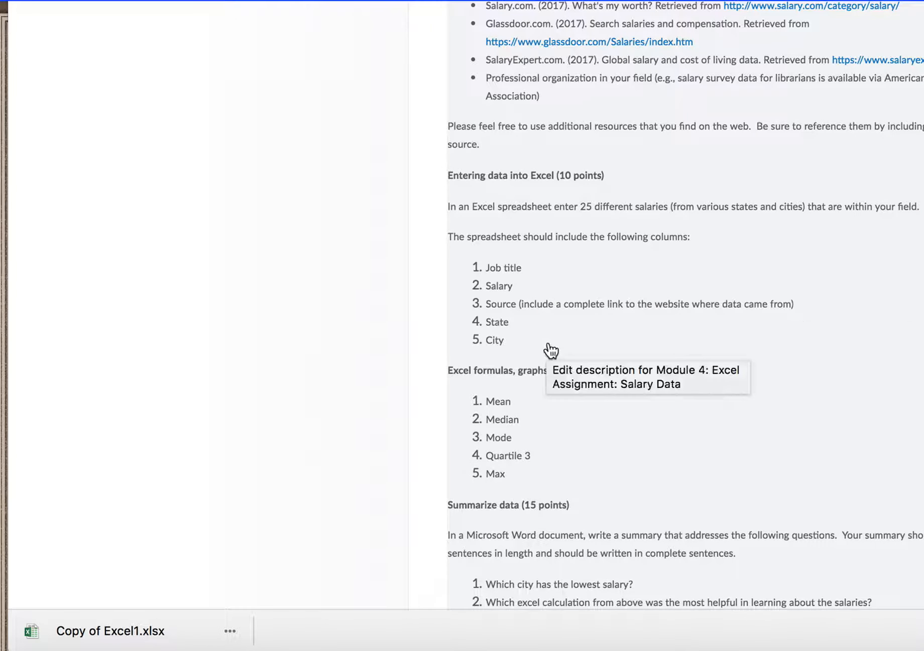
scroll(785, 194, down, 5)
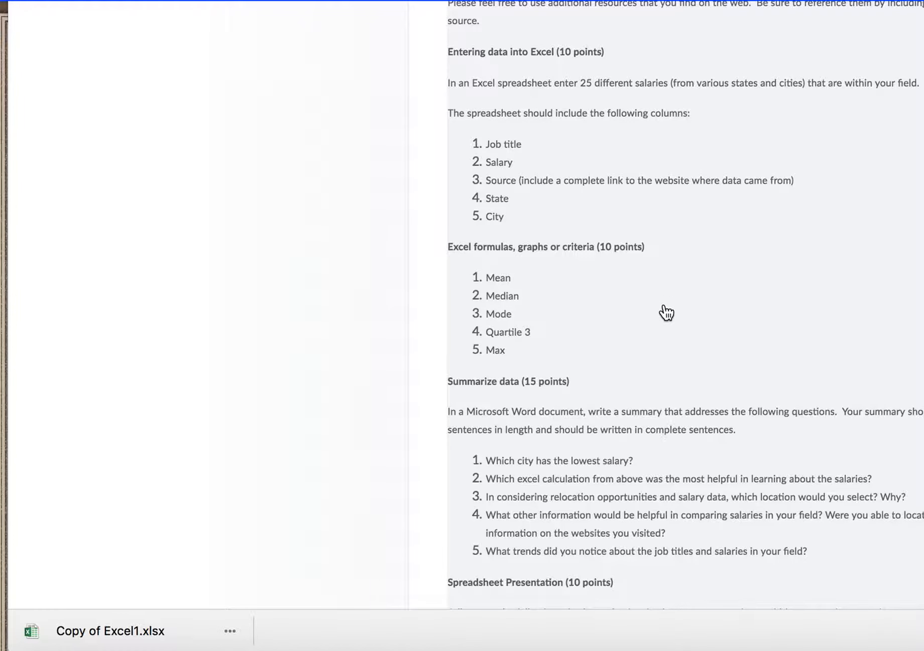
scroll(665, 312, down, 2)
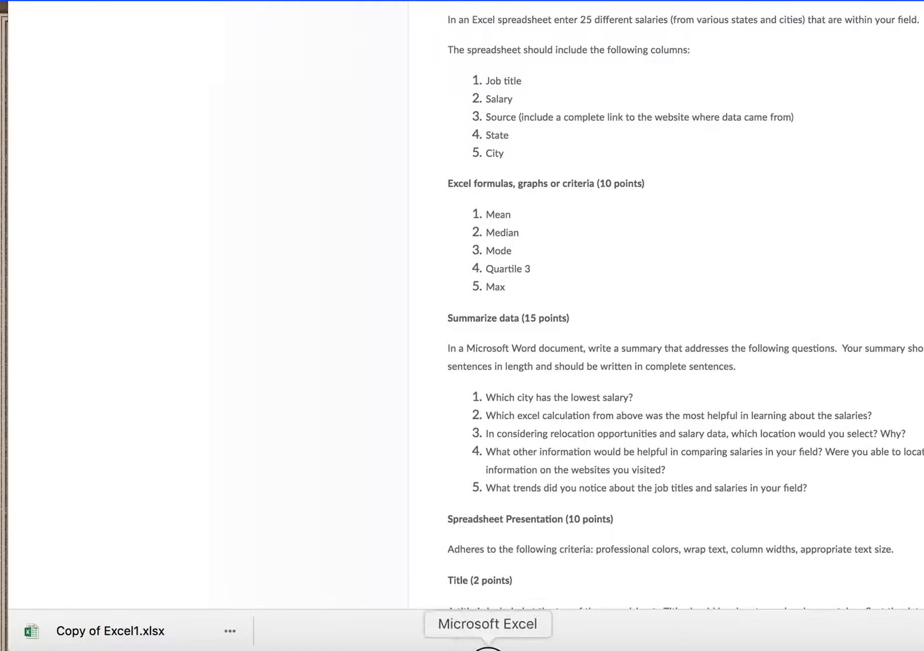
Step: Switch to Microsoft Excel and review the Career Salaries table from its column headings down to the Statistics section
click(488, 648)
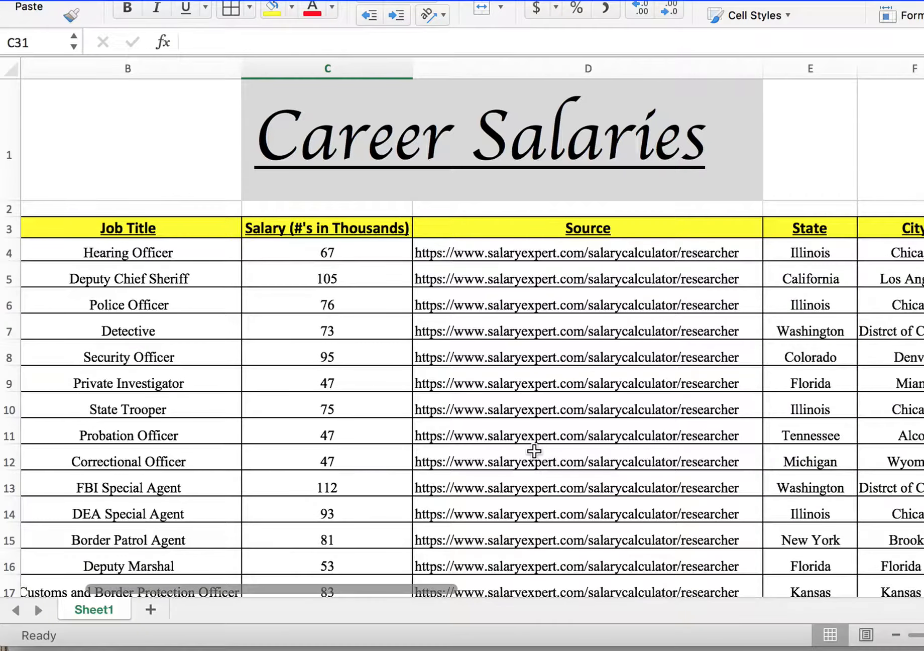
scroll(534, 450, down, 2)
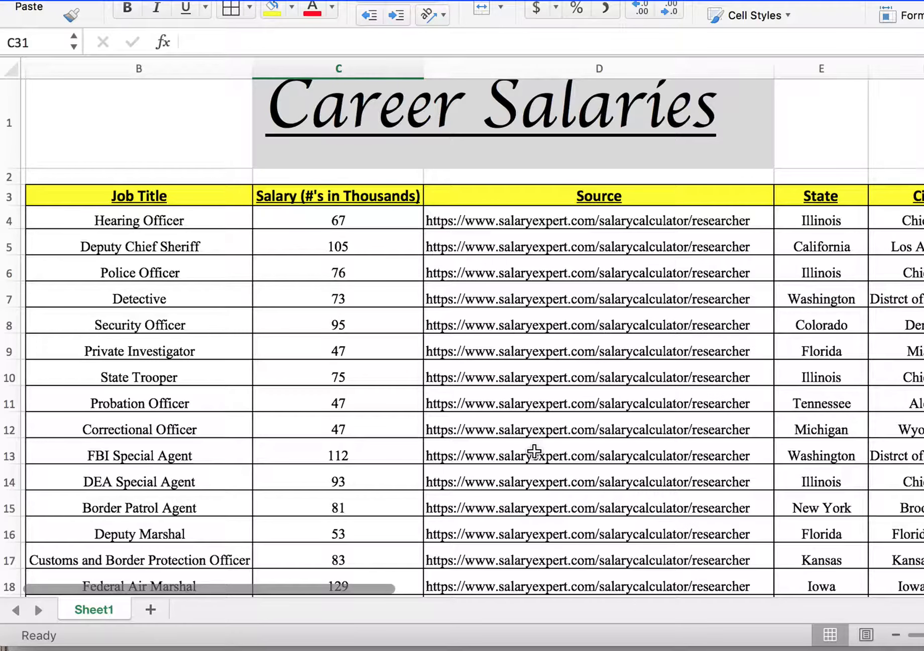
scroll(533, 451, up, 2)
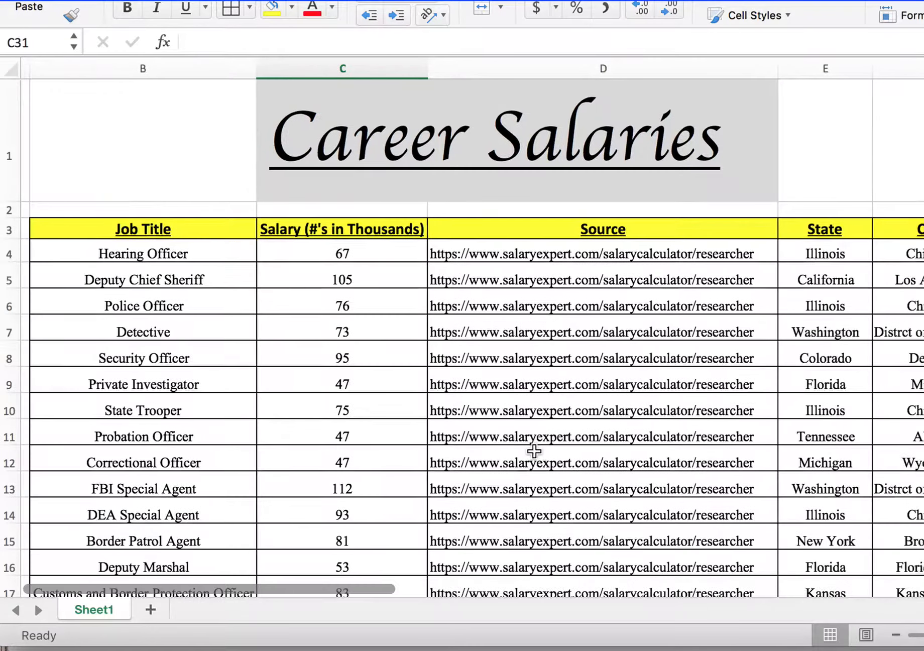
scroll(534, 451, right, 2)
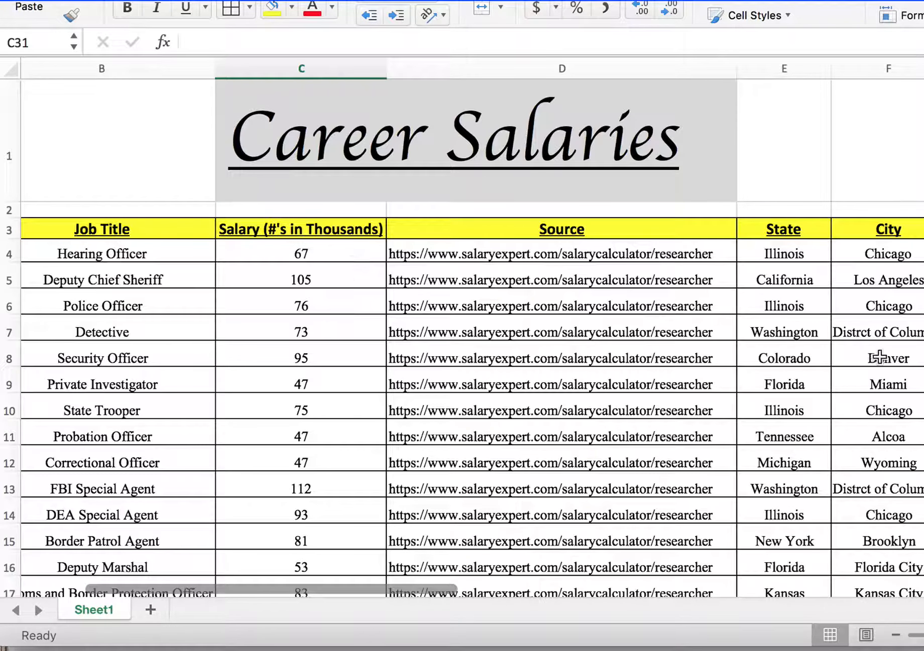
scroll(796, 322, down, 2)
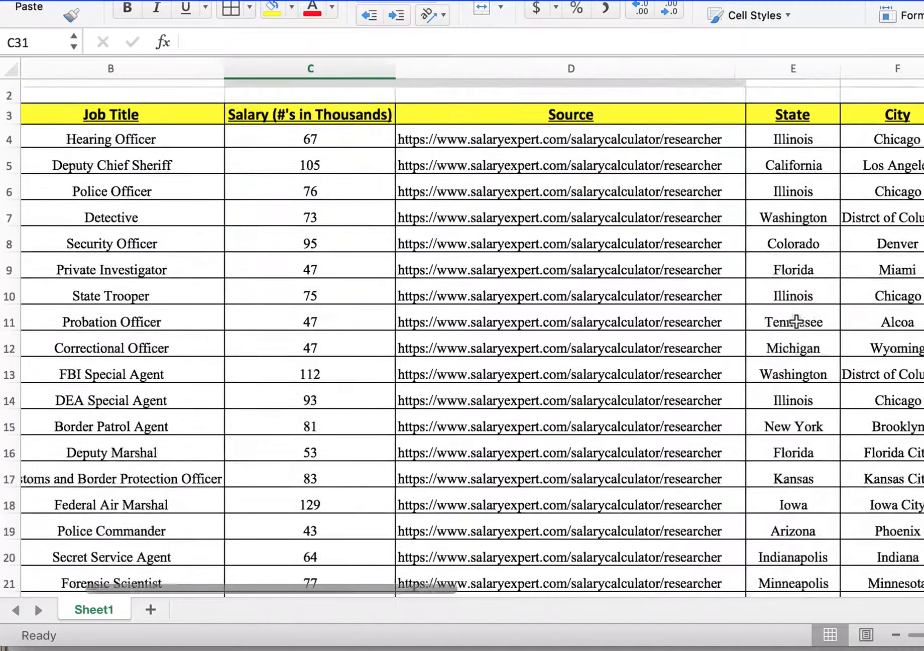
scroll(796, 321, down, 1)
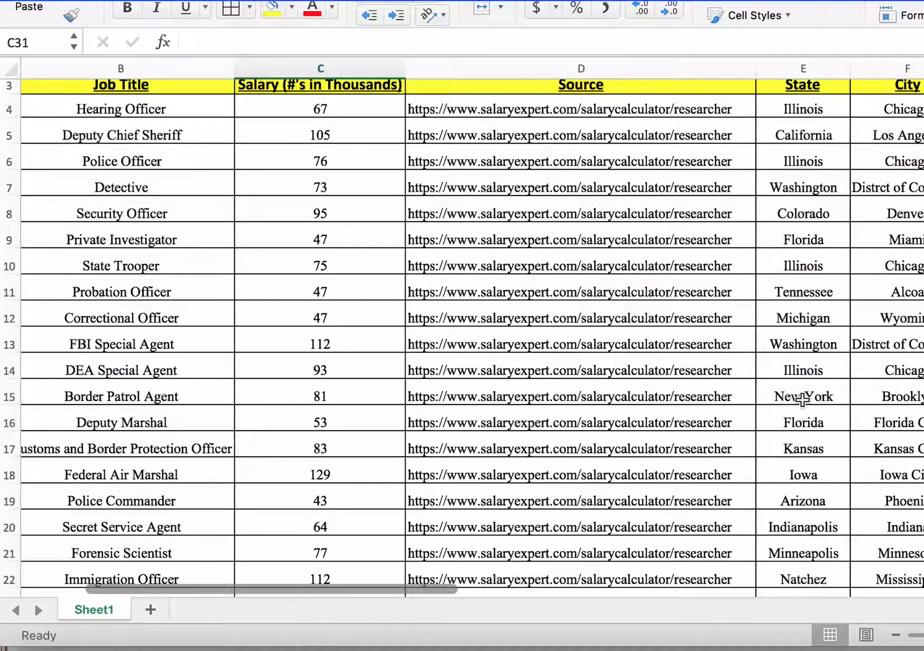
scroll(818, 400, down, 5)
scroll(816, 407, down, 2)
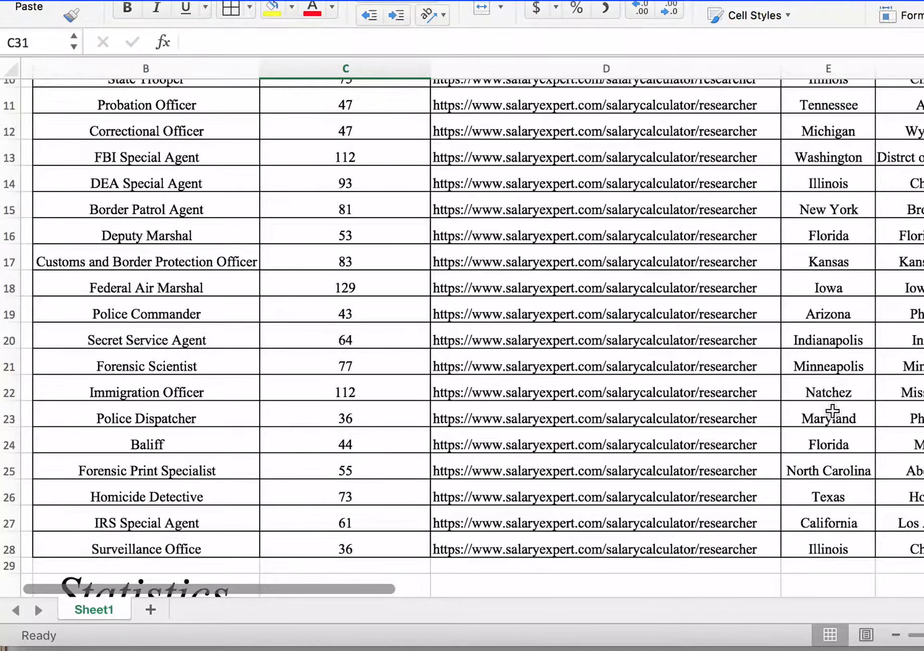
scroll(792, 399, down, 2)
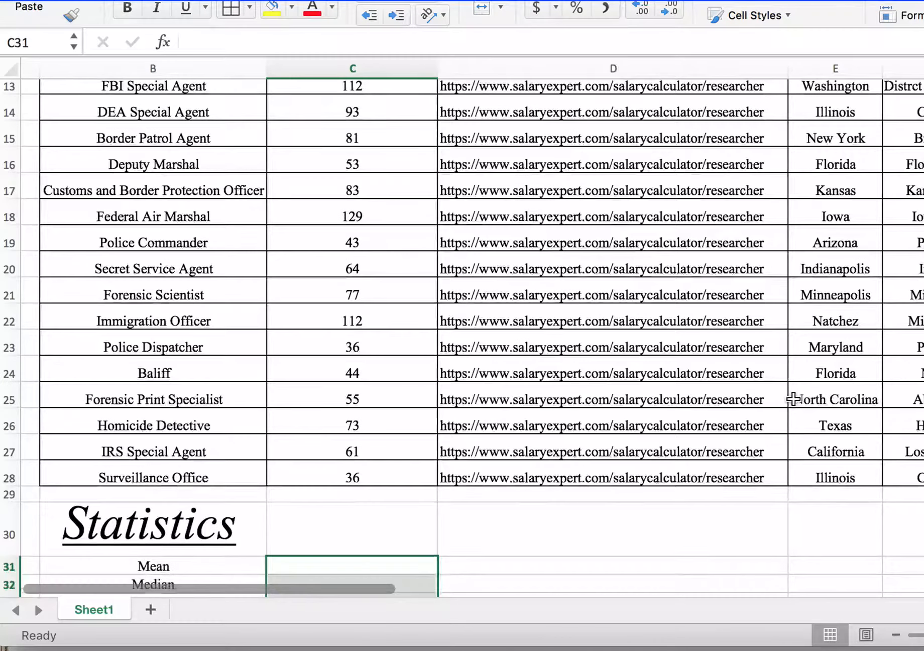
scroll(792, 399, down, 3)
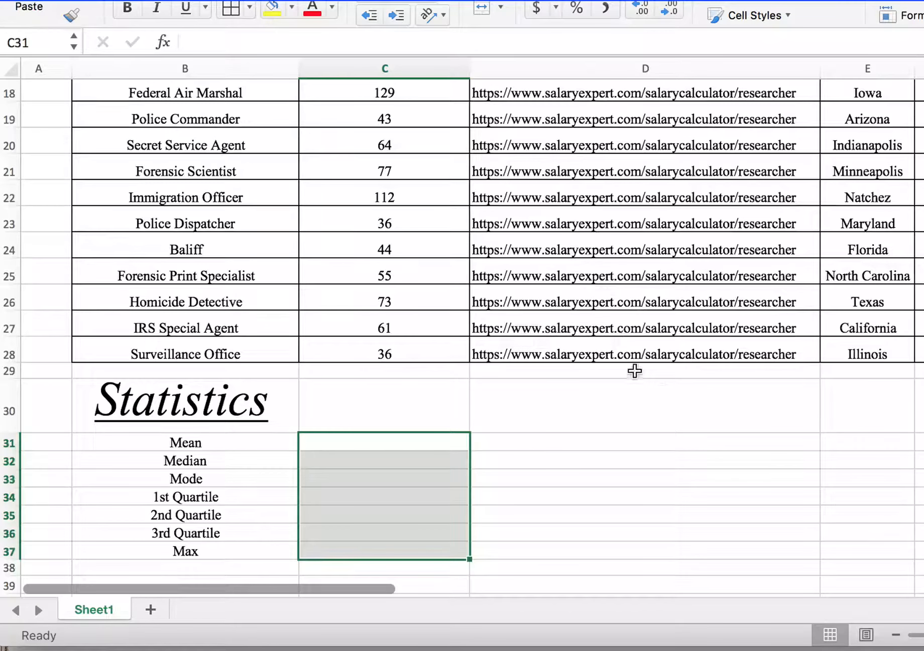
Step: Calculate the mean salary in cell C31 with the AVERAGE function over the range C4:C28
click(243, 444)
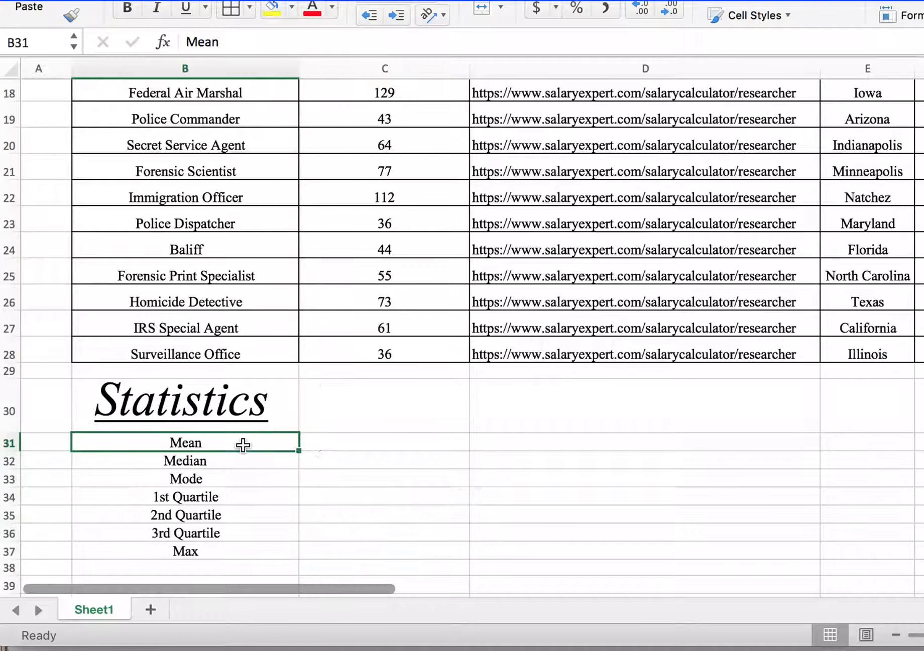
click(351, 444)
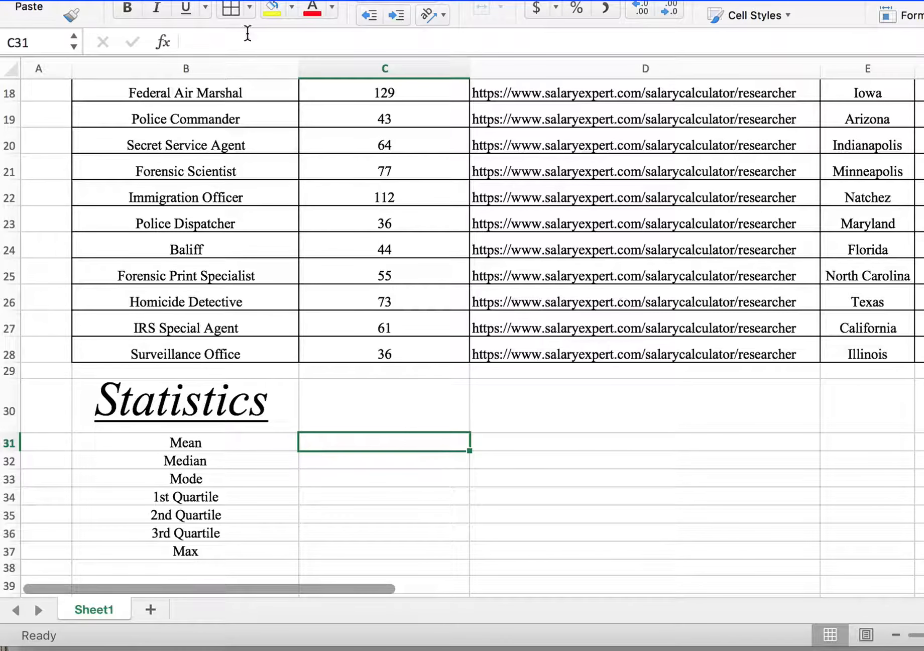
text(=)
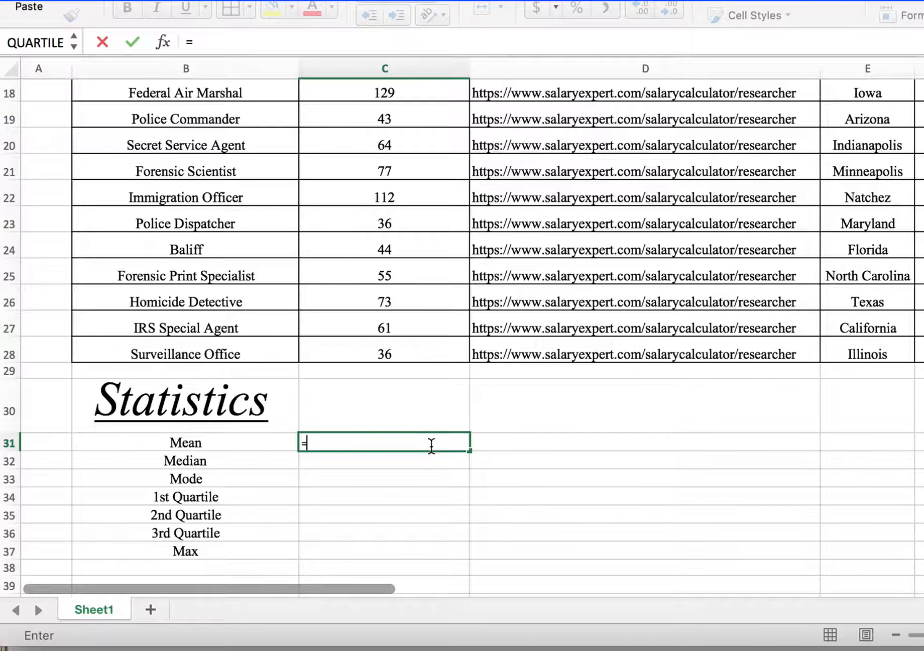
text(AVE)
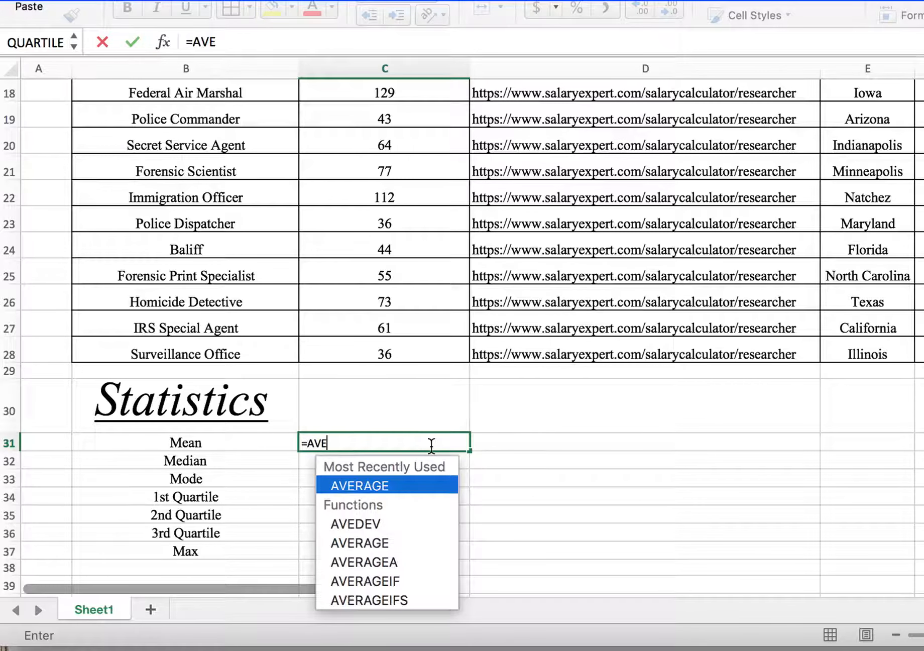
double_click(364, 486)
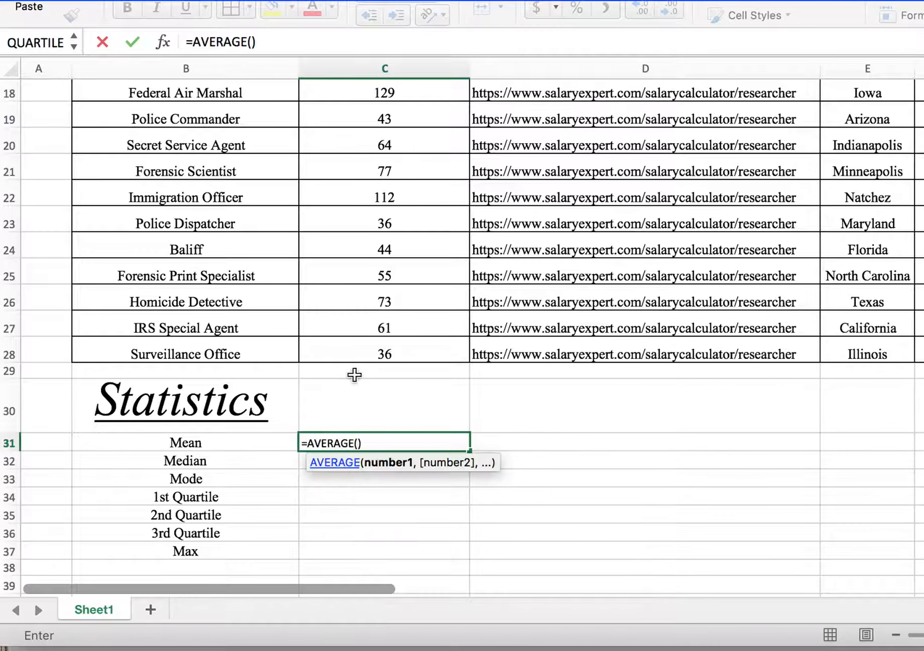
scroll(370, 150, up, 10)
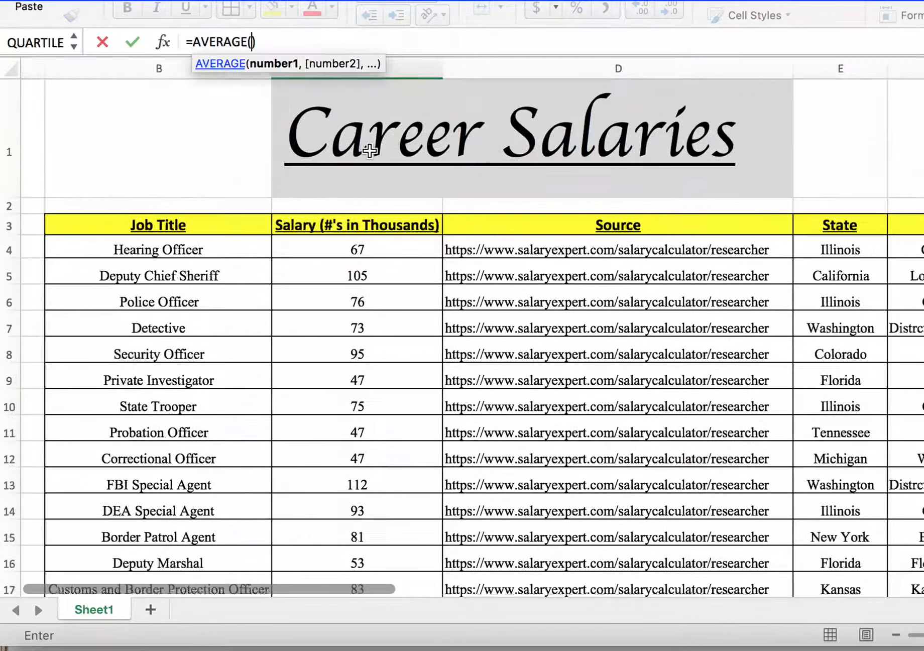
scroll(369, 150, down, 3)
drag(347, 100, 373, 446)
scroll(373, 447, down, 4)
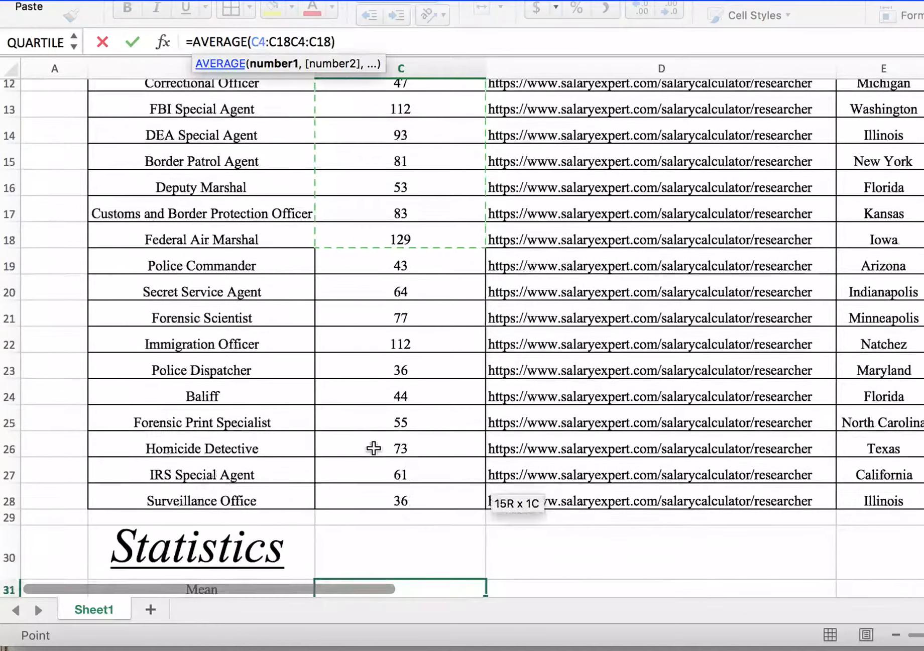
shift+click(423, 497)
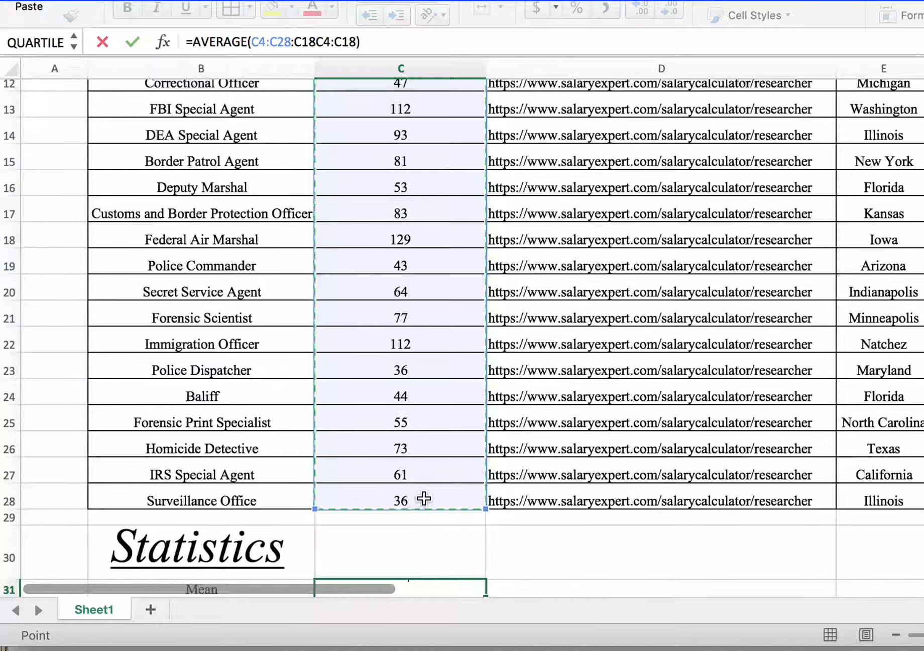
key(Return)
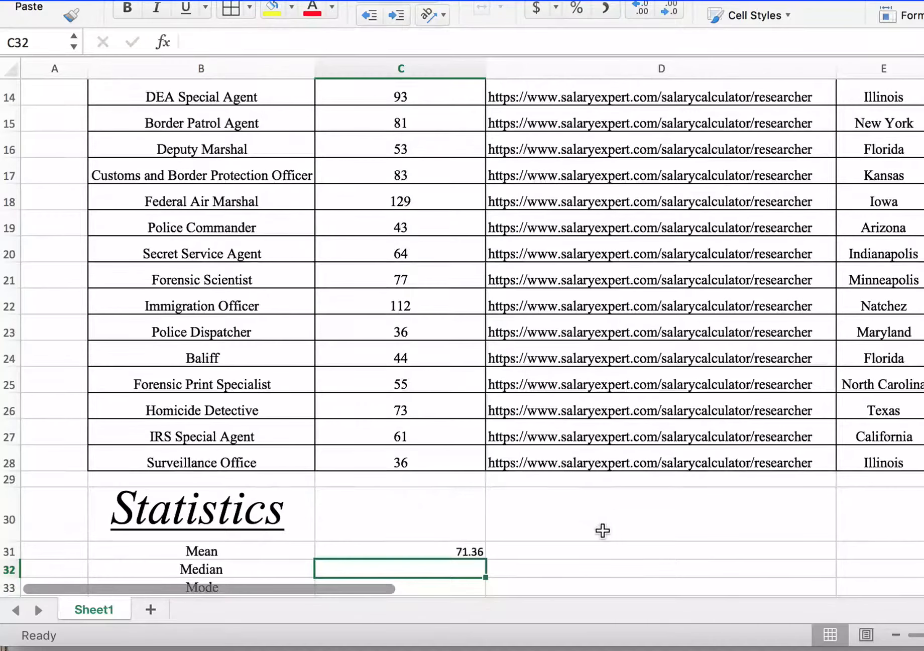
scroll(603, 531, down, 5)
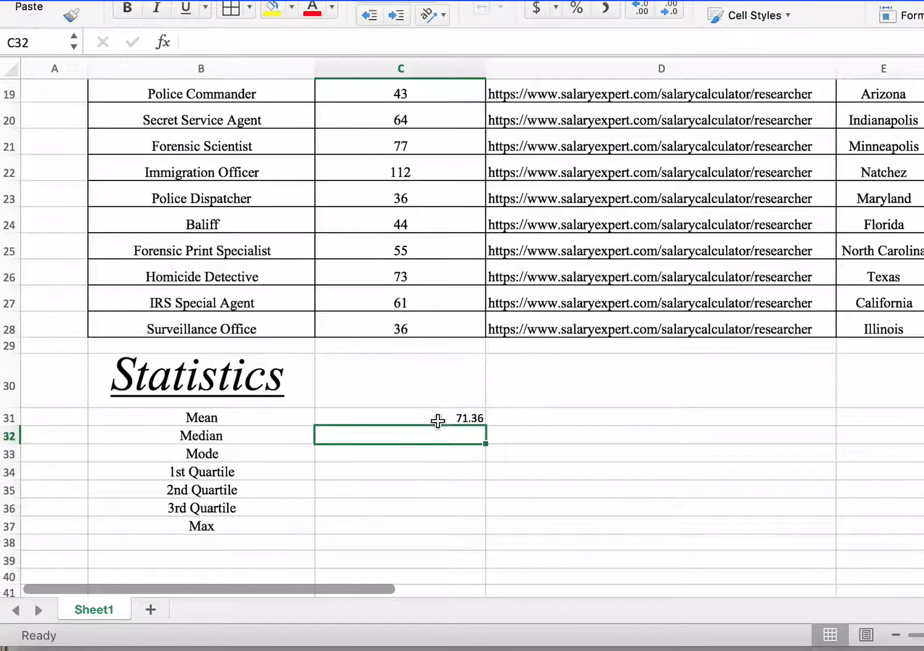
click(437, 420)
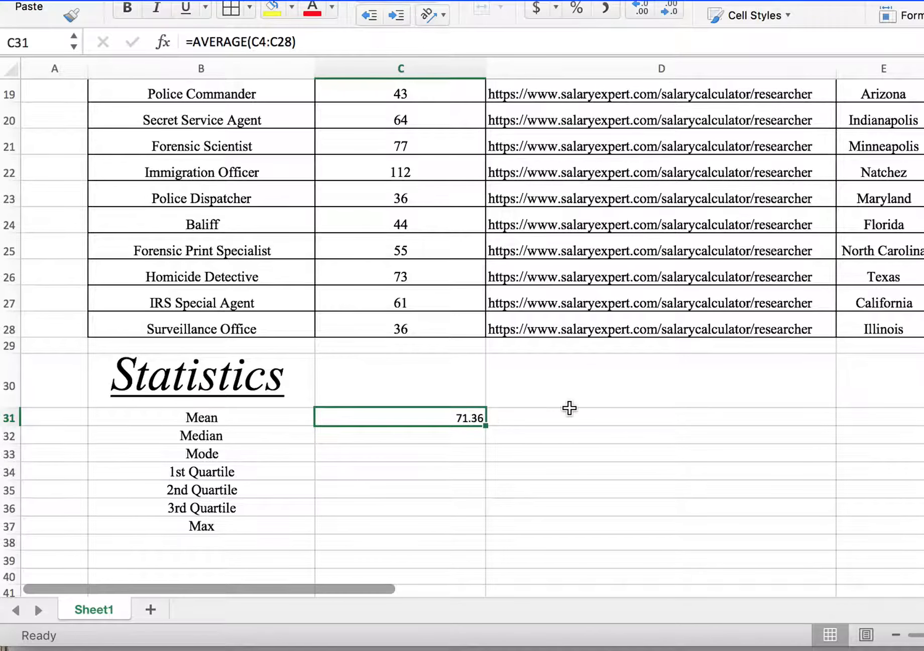
Step: Calculate the median salary in cell C32 with the MEDIAN function over the range C4:C28
scroll(569, 408, down, 1)
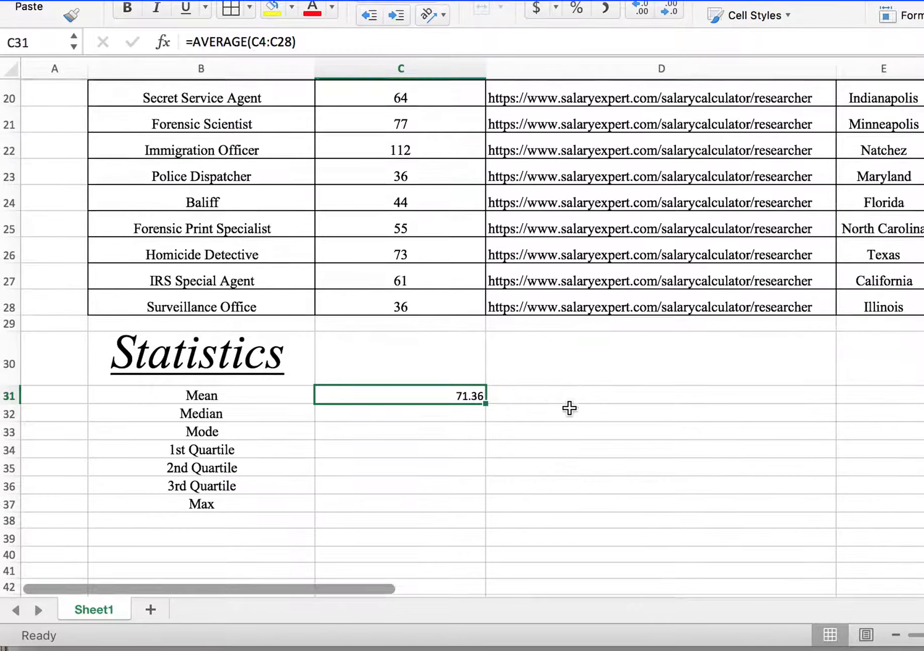
click(436, 400)
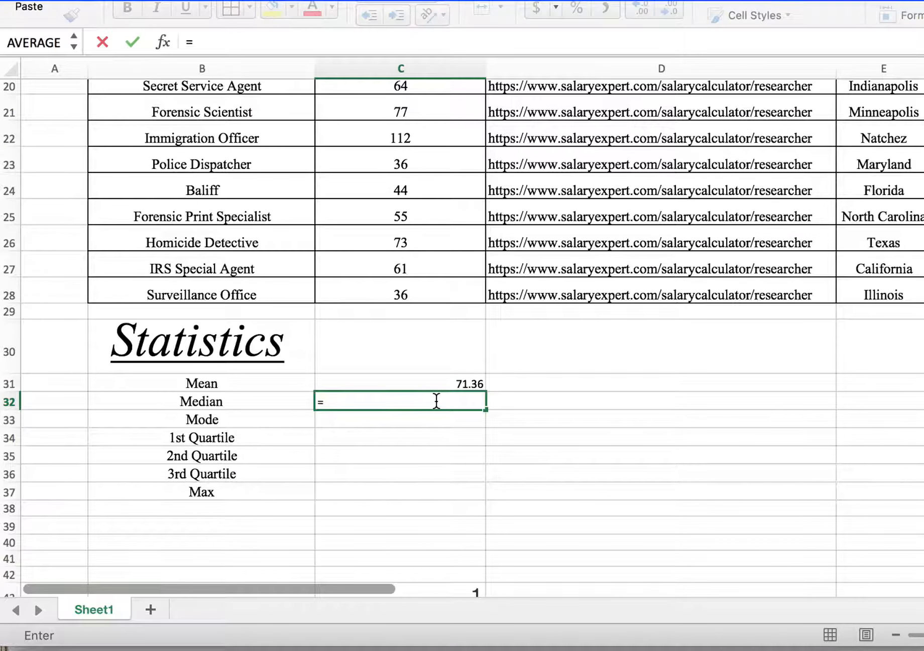
text(ME)
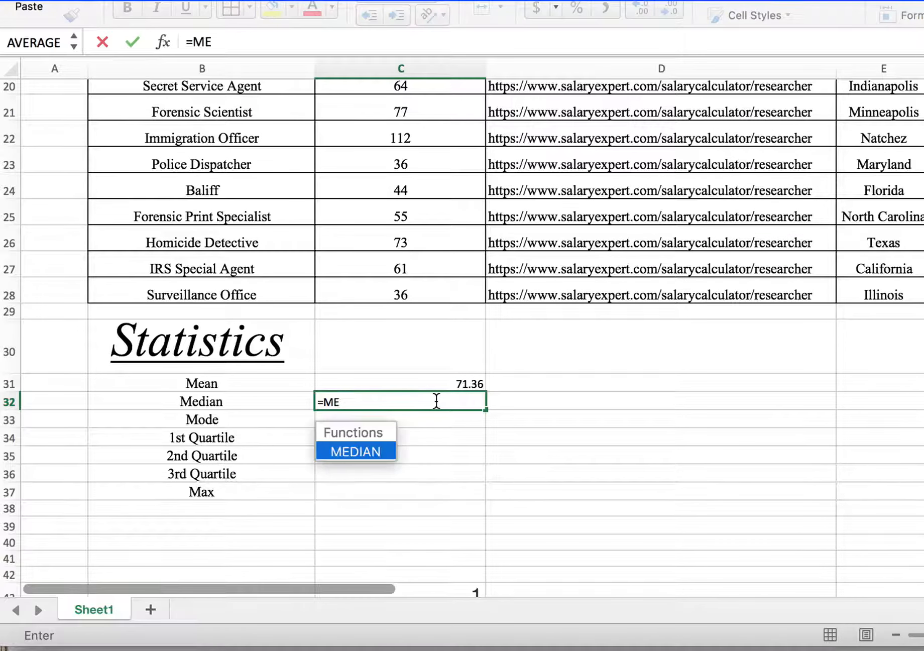
double_click(363, 451)
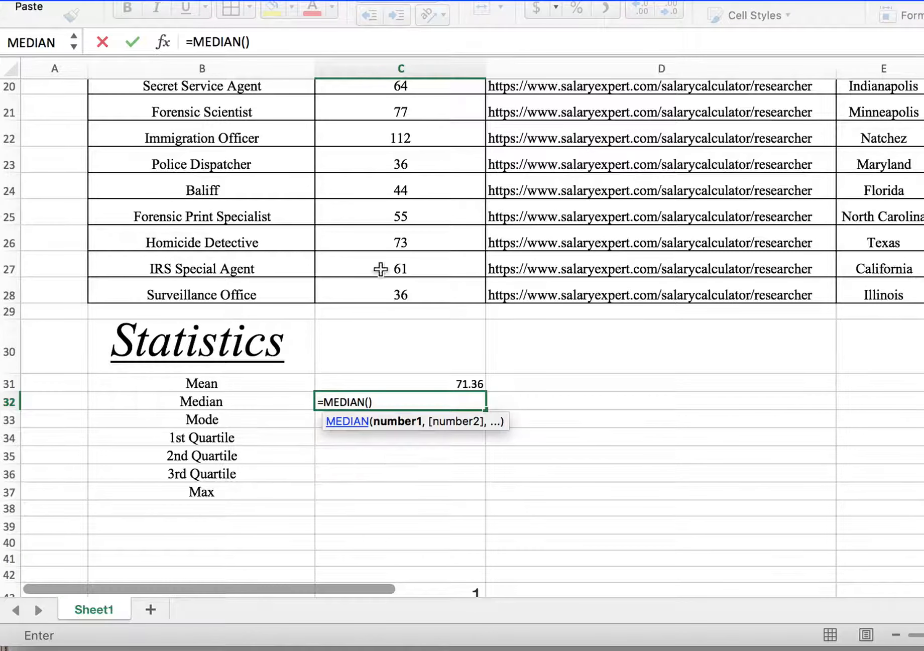
drag(400, 294, 389, 254)
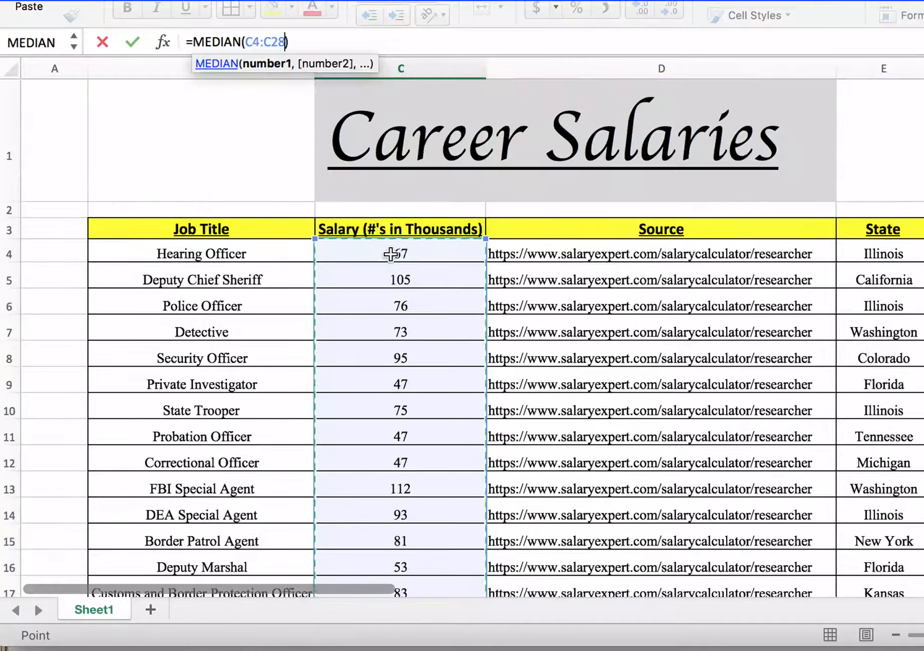
key(Return)
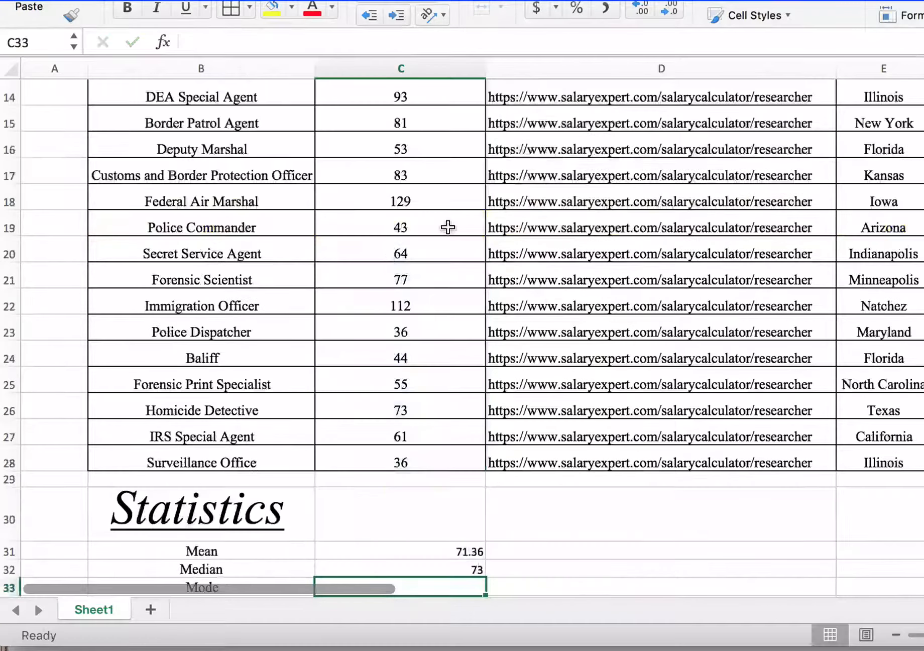
scroll(585, 535, down, 5)
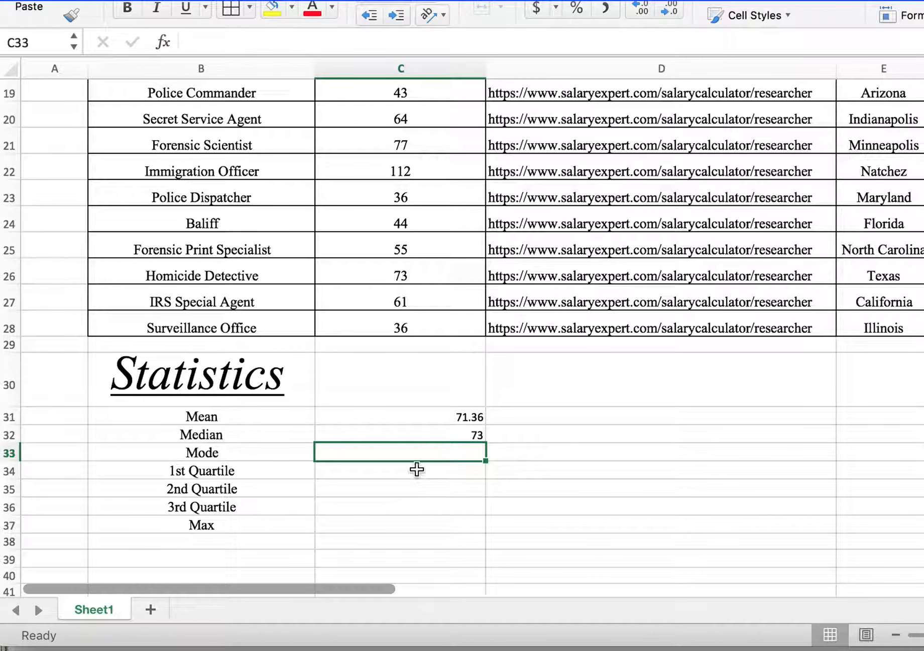
click(432, 474)
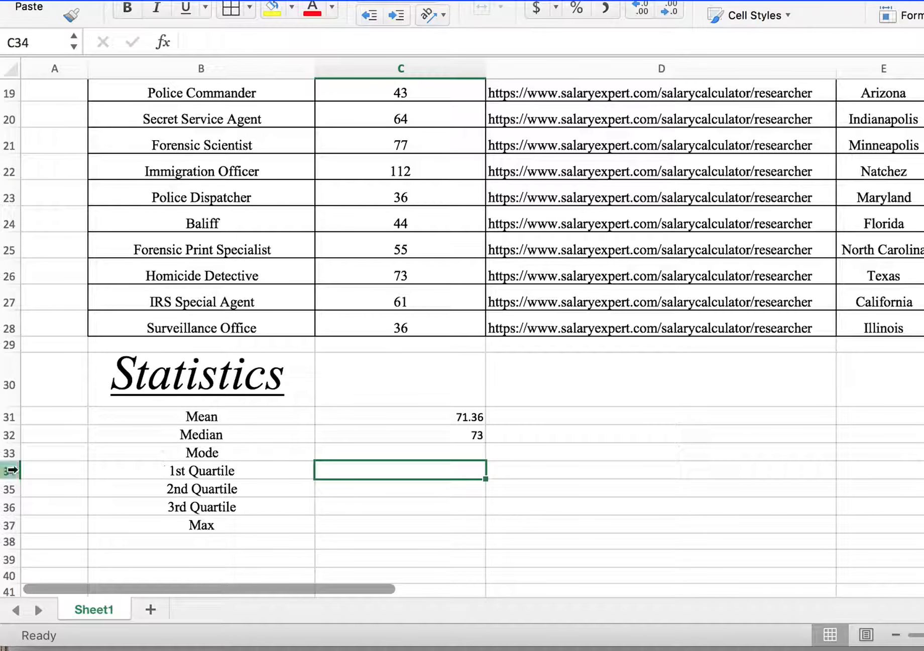
drag(6, 470, 5, 490)
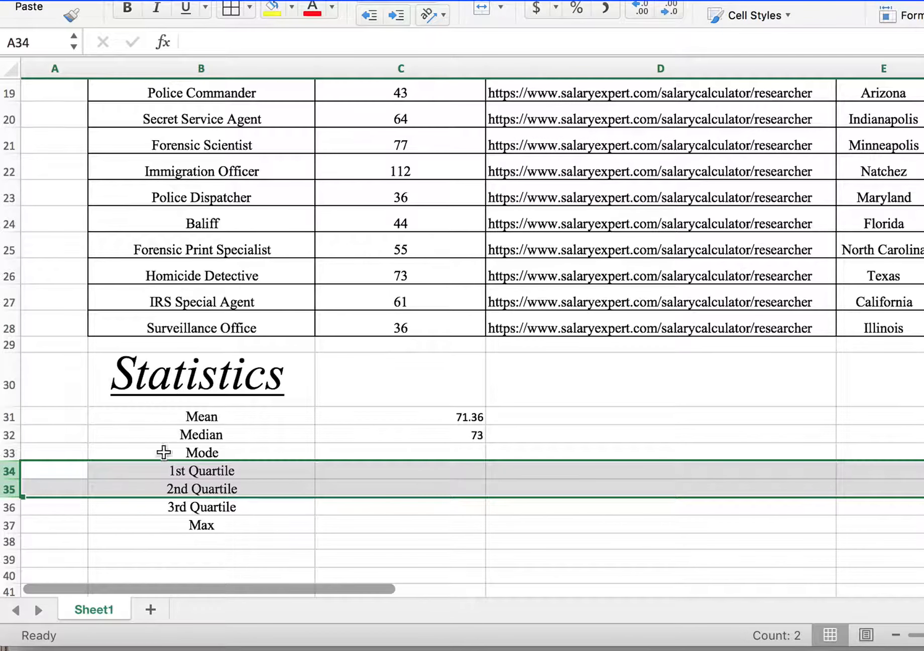
click(423, 474)
text(=)
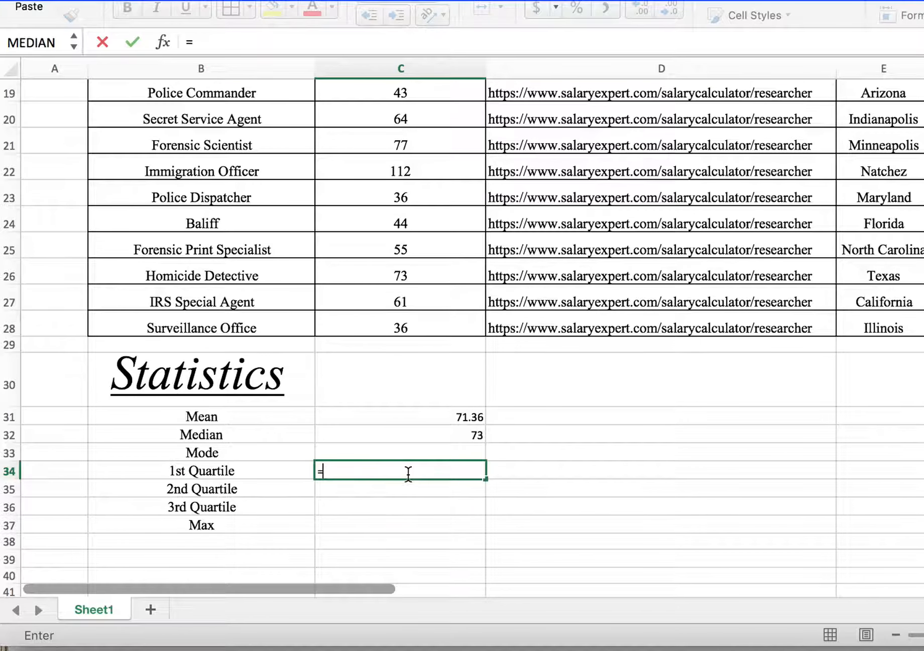
text(QUA)
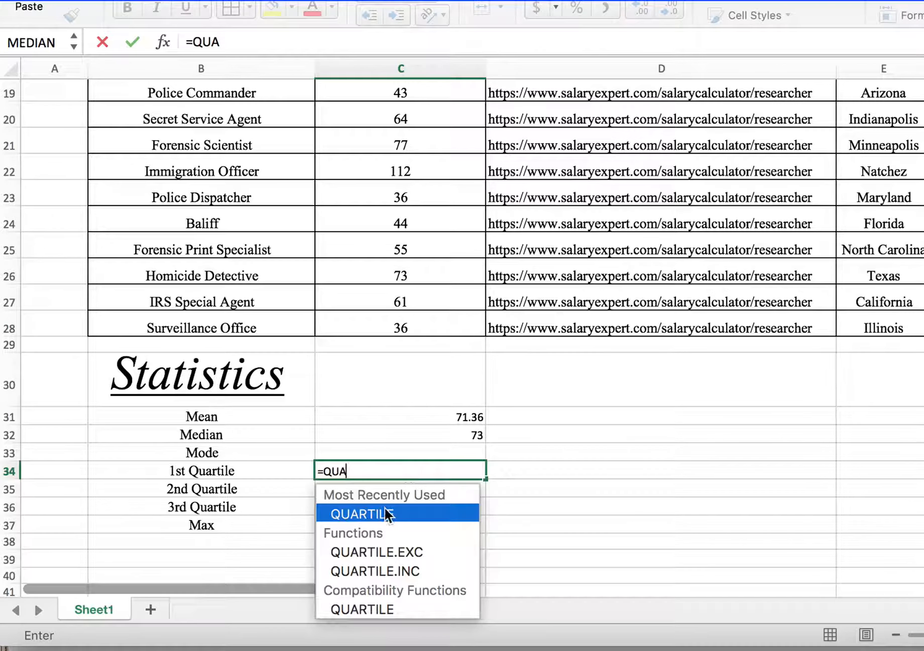
double_click(385, 511)
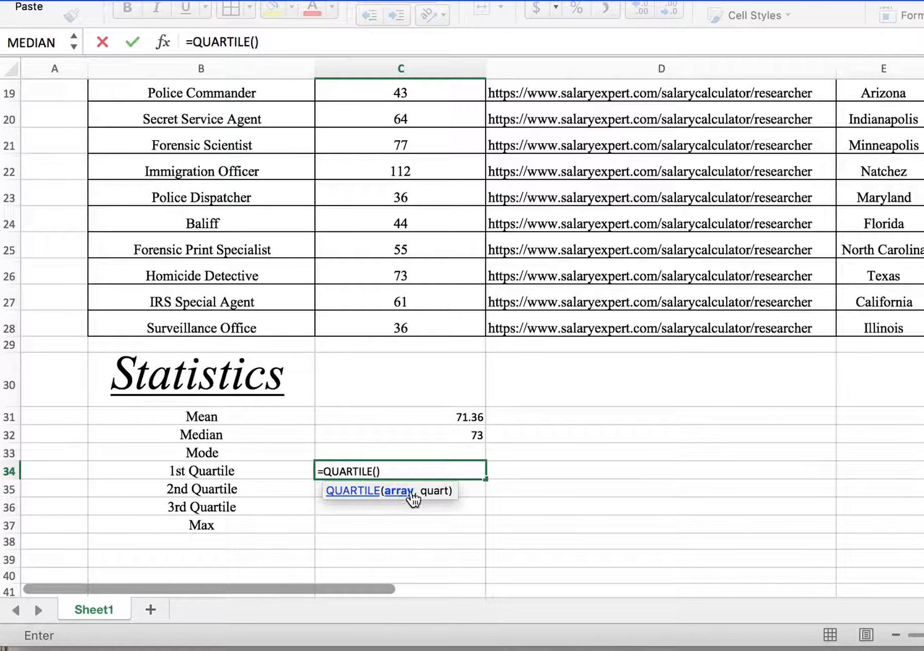
drag(442, 325, 407, 117)
click(294, 42)
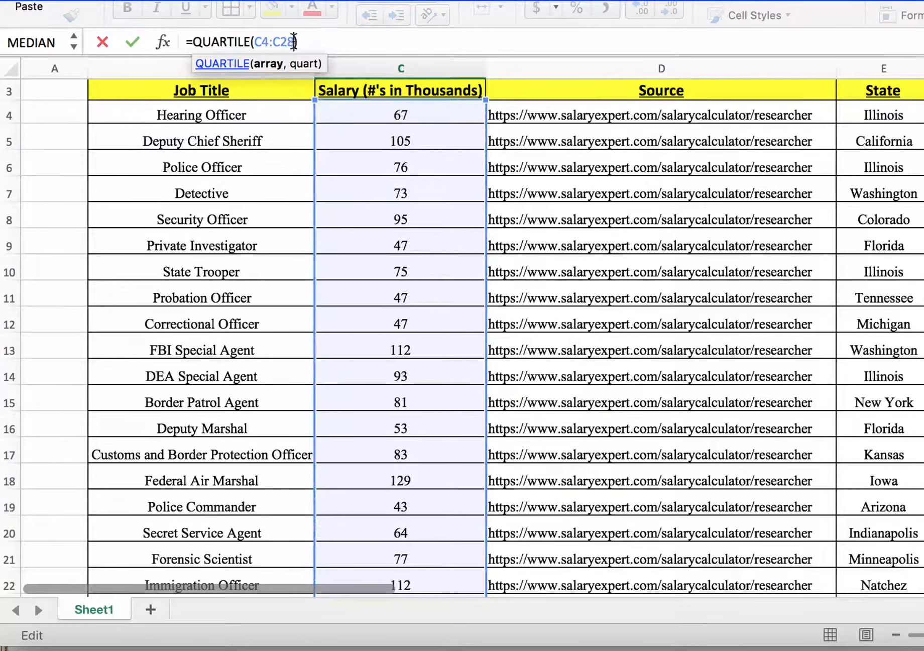
text(,)
key(BackSpace)
key(BackSpace)
text(,, 11)
key(BackSpace)
key(BackSpace)
key(BackSpace)
key(BackSpace)
key(BackSpace)
text(,,)
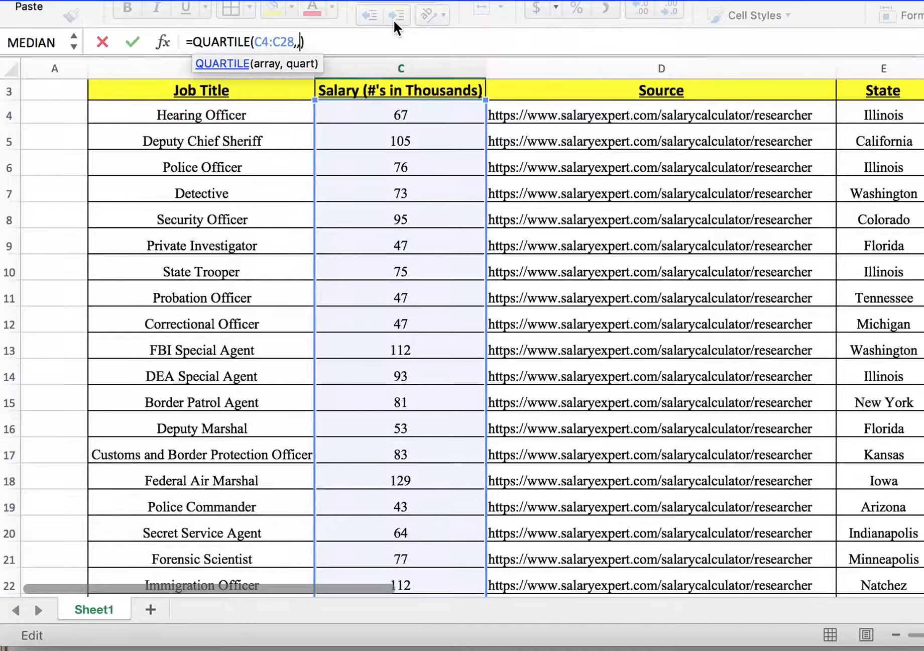
key(BackSpace)
key(BackSpace)
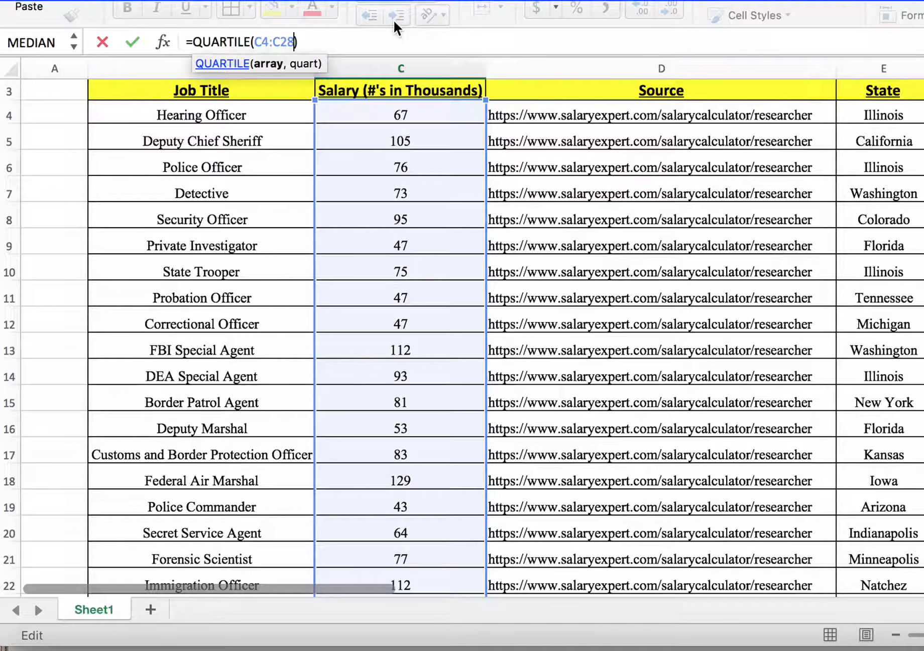
text(1)
key(BackSpace)
key(BackSpace)
text(,,)
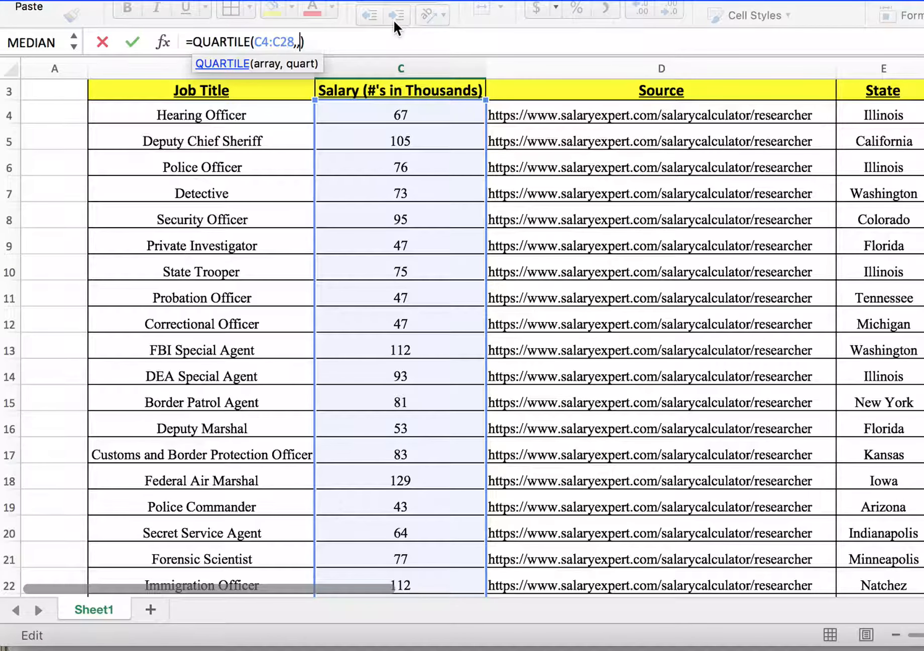
key(Escape)
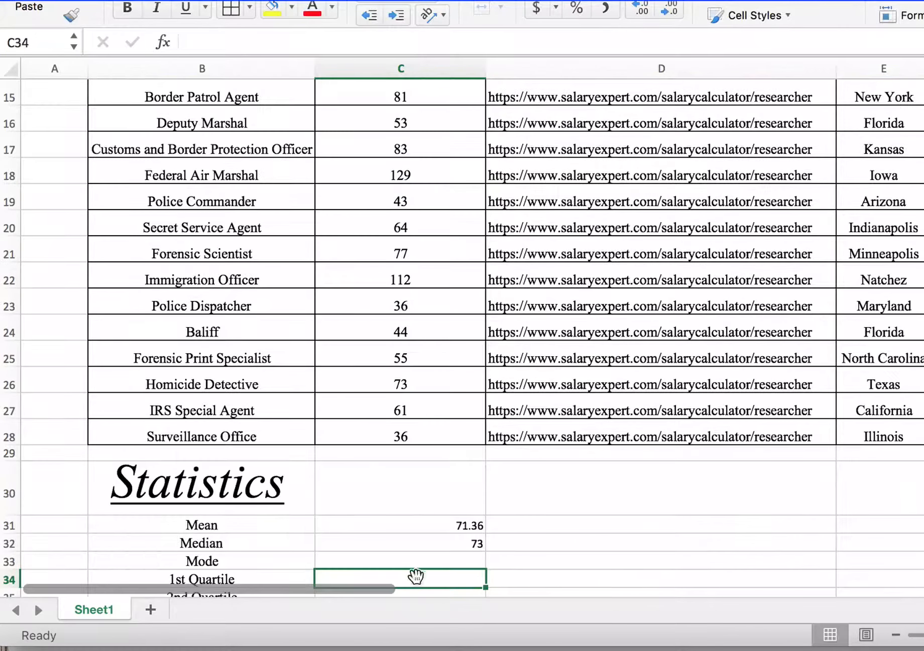
Step: Calculate the 1st quartile in cell C34 with the QUARTILE function over the range C4:C28 and quart 1
text(=)
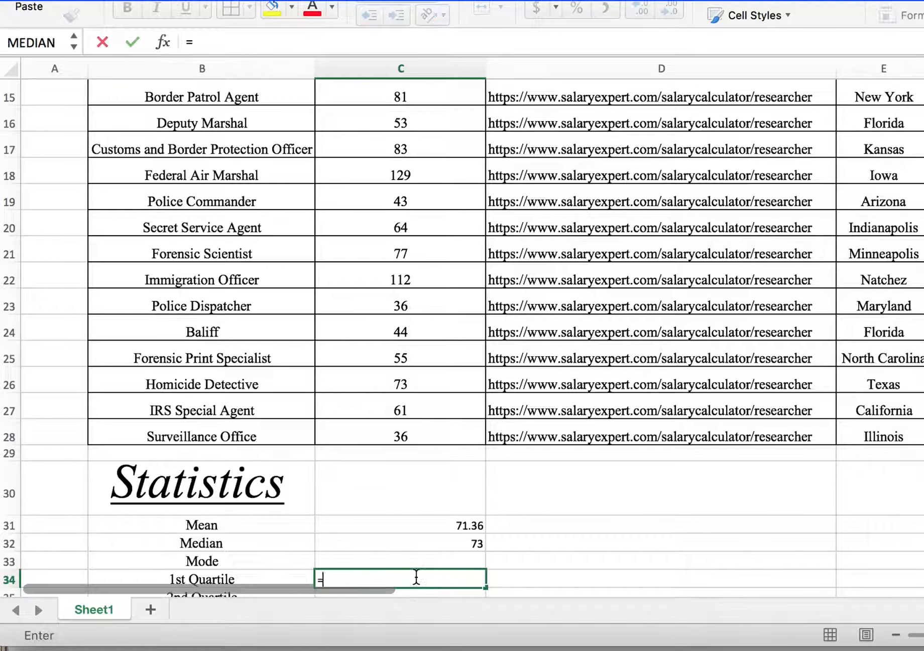
text(Q)
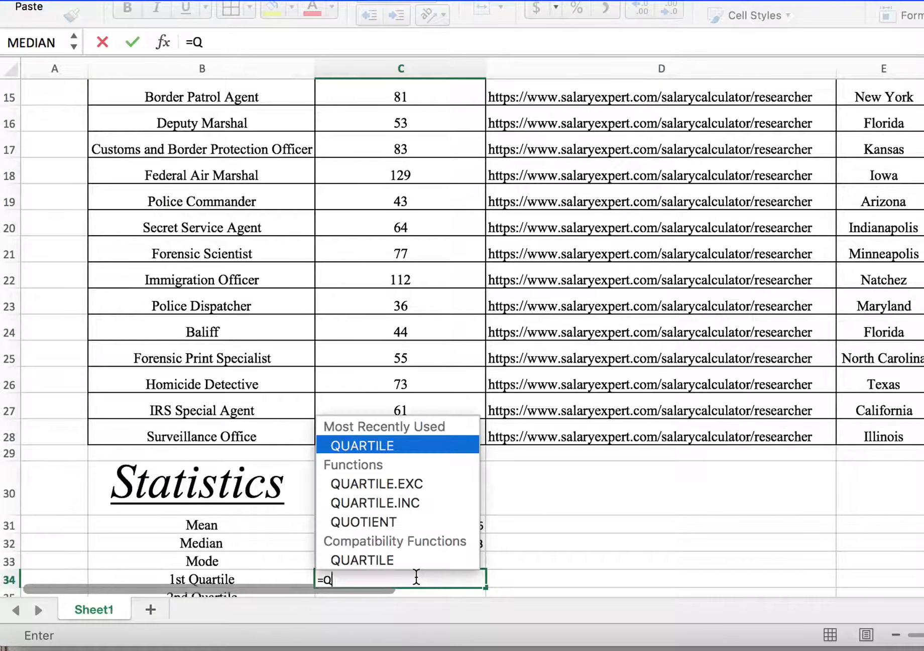
double_click(394, 448)
scroll(432, 261, up, 5)
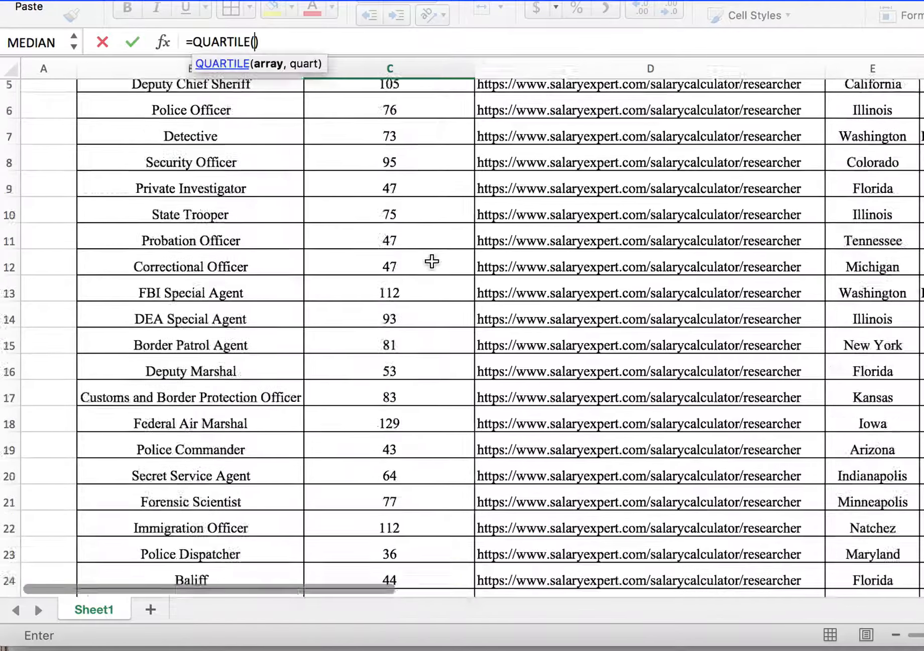
scroll(432, 261, up, 3)
drag(427, 260, 419, 545)
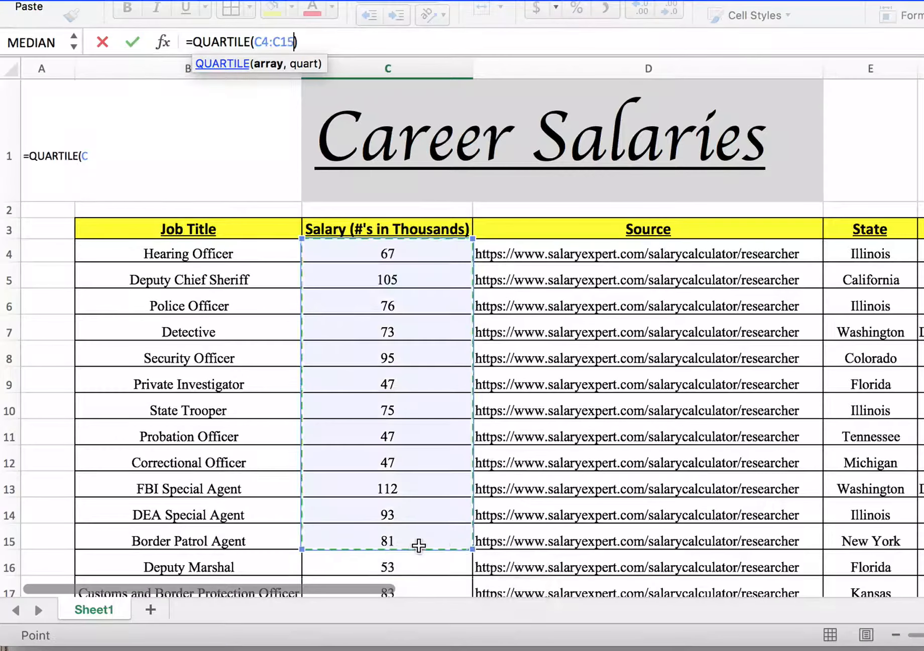
scroll(419, 545, down, 10)
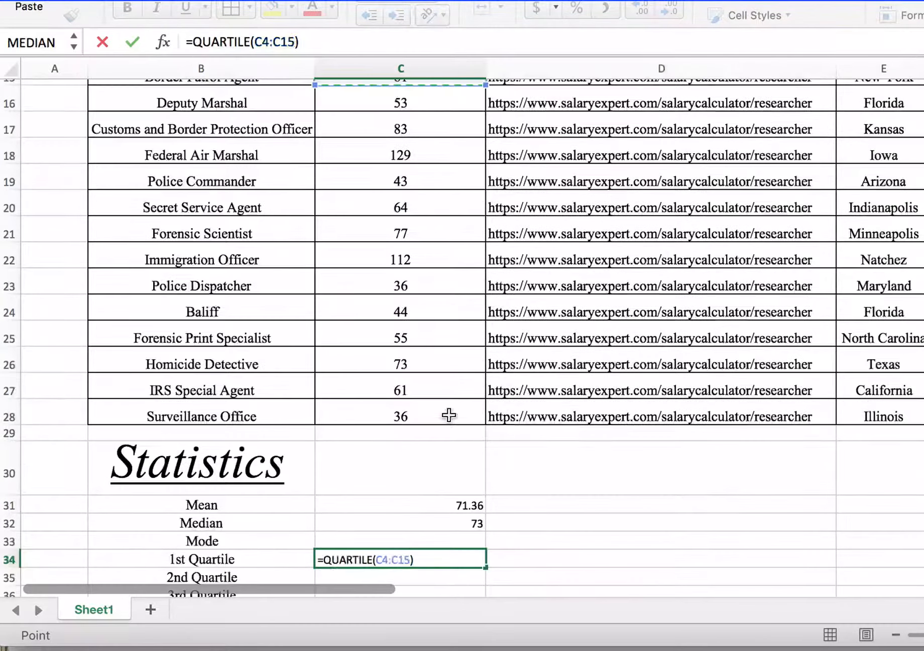
shift+click(449, 415)
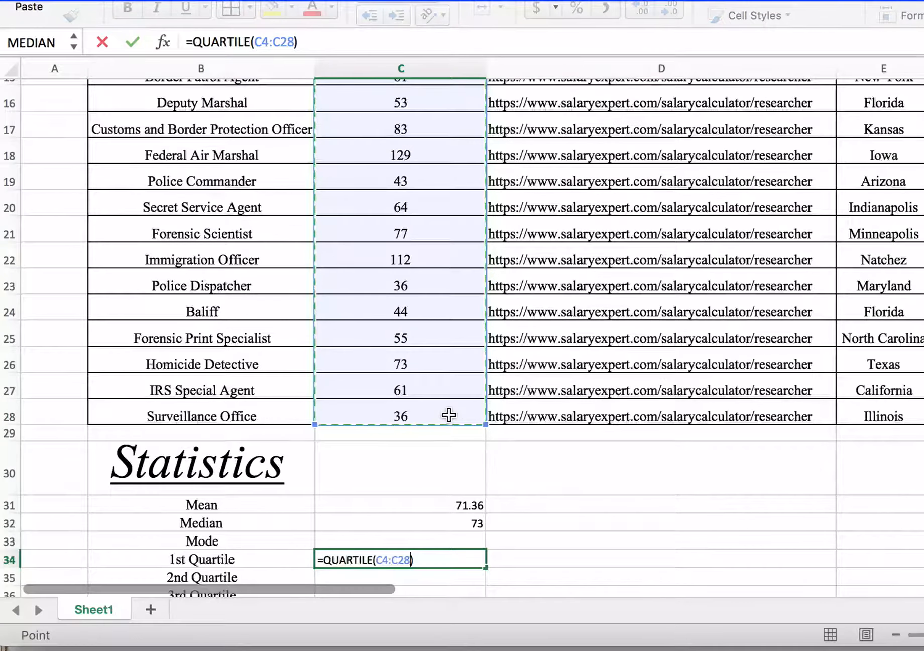
text(, 1))
key(Return)
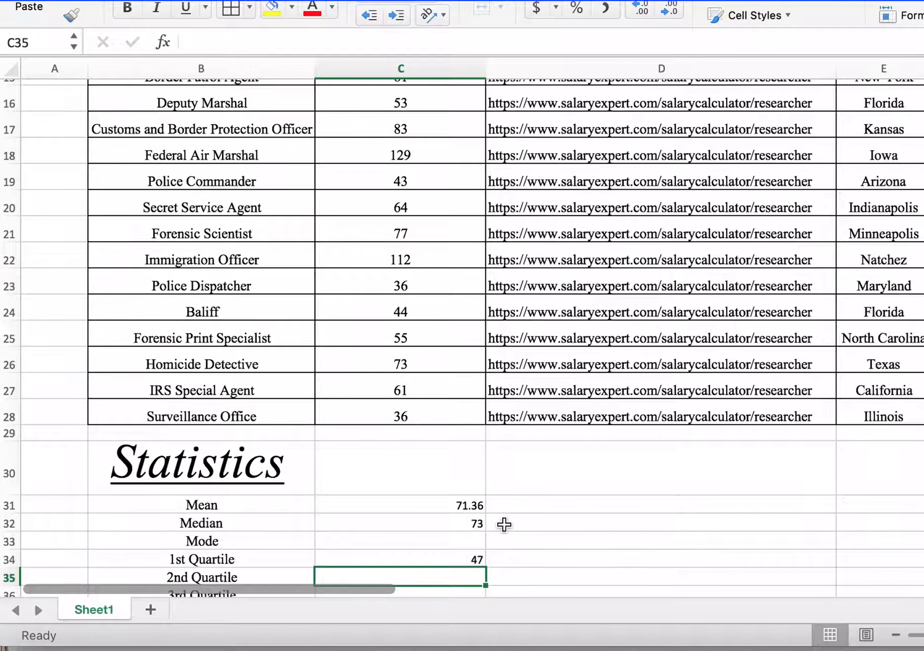
Step: Calculate the 2nd quartile in cell C35 with the QUARTILE function over the range C4:C28 and quart 2
scroll(504, 525, down, 2)
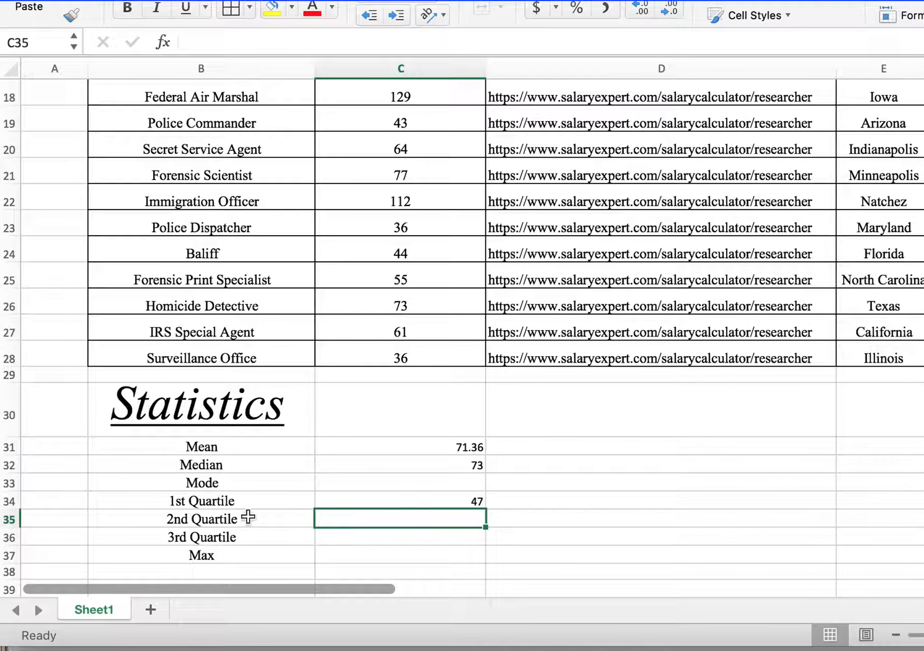
click(413, 541)
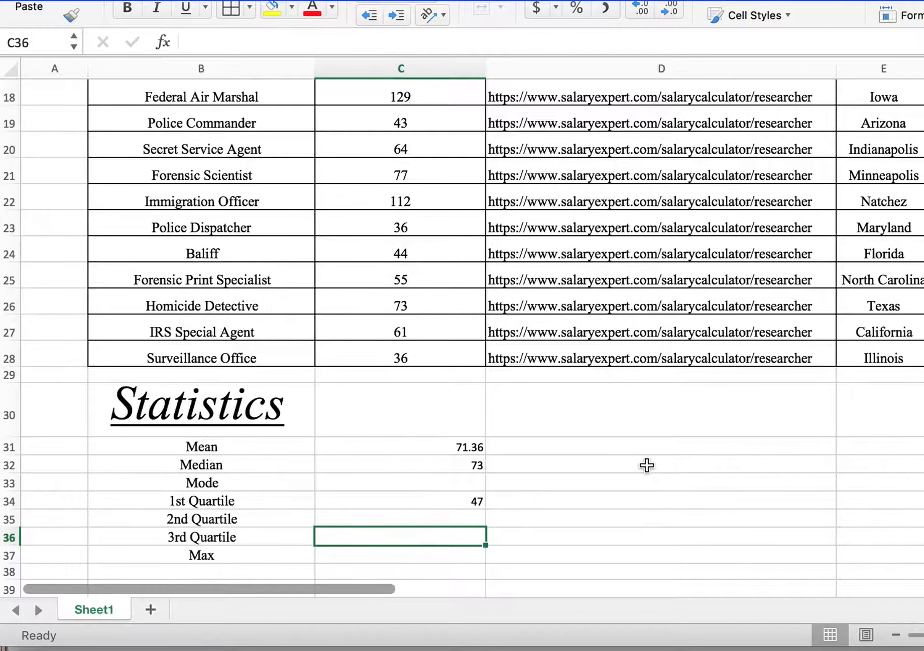
scroll(645, 466, down, 1)
click(462, 511)
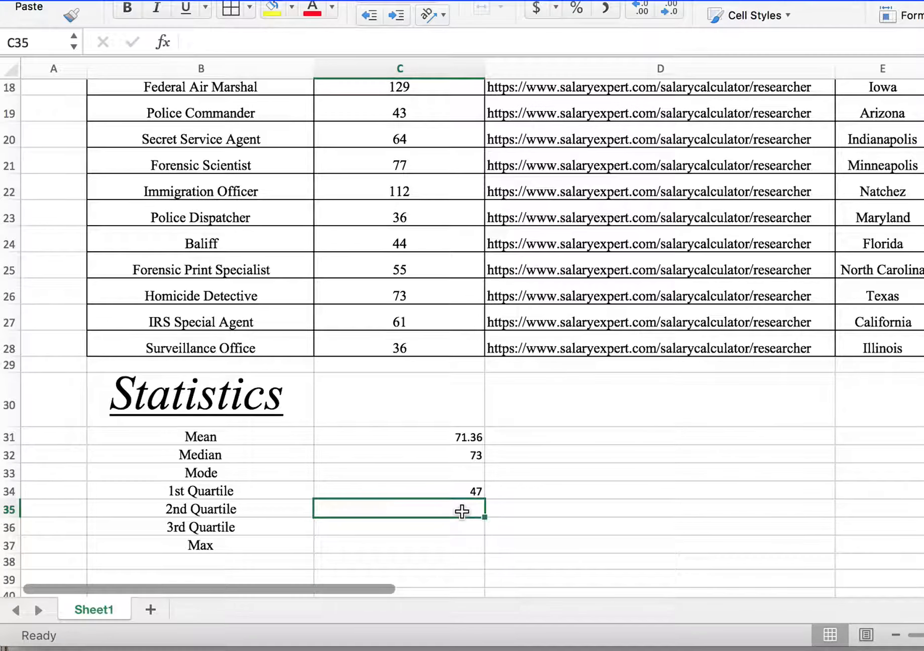
text(=)
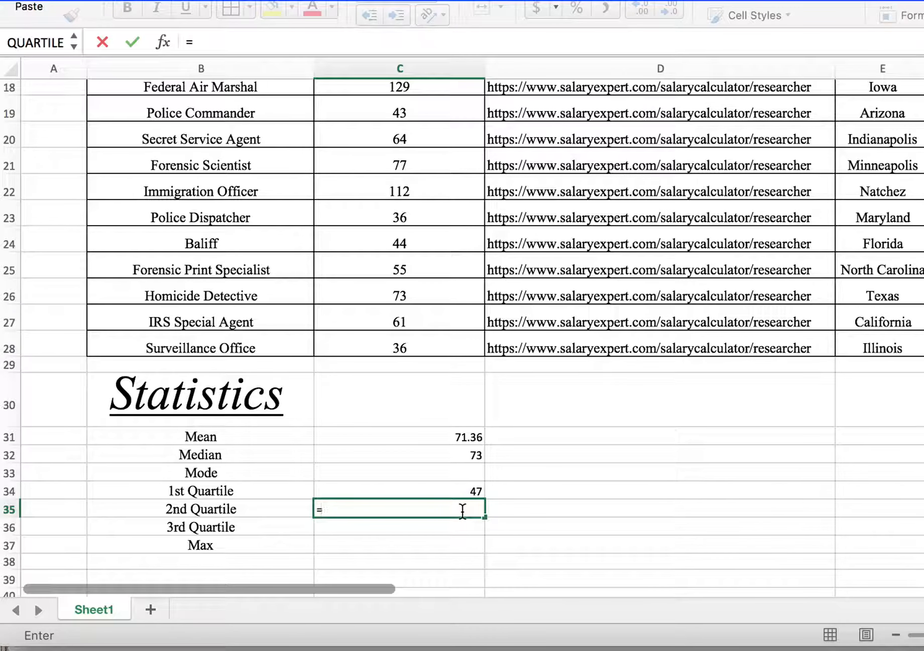
text(Q)
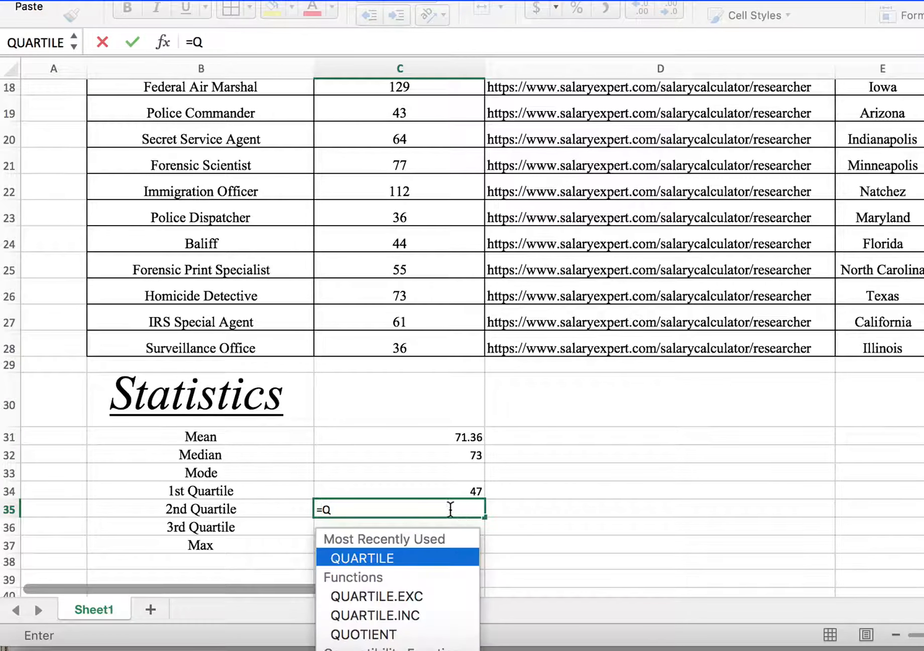
double_click(381, 557)
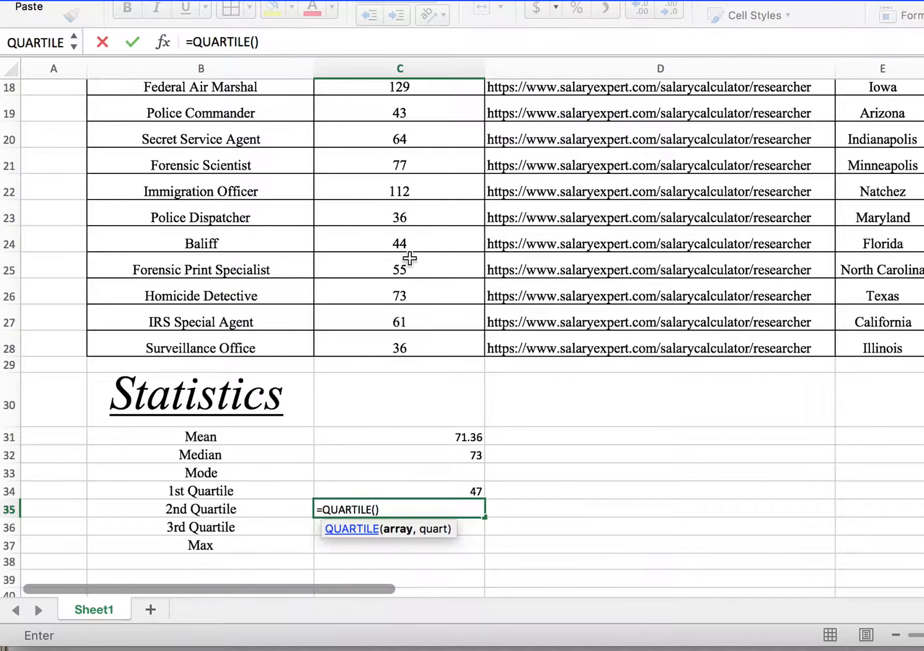
scroll(410, 259, up, 10)
drag(410, 259, 386, 505)
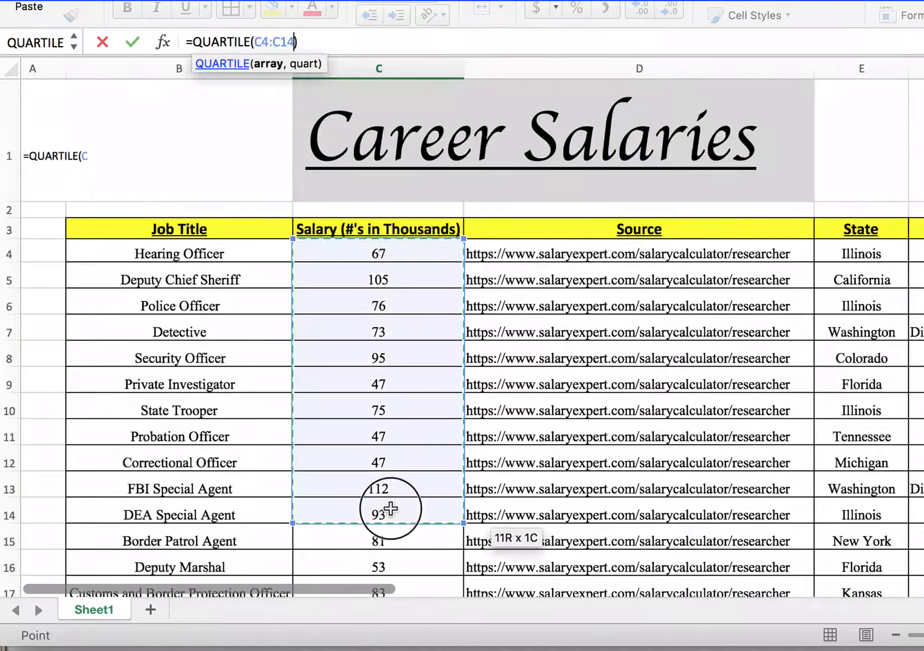
scroll(391, 505, down, 7)
scroll(395, 508, down, 1)
shift+click(436, 392)
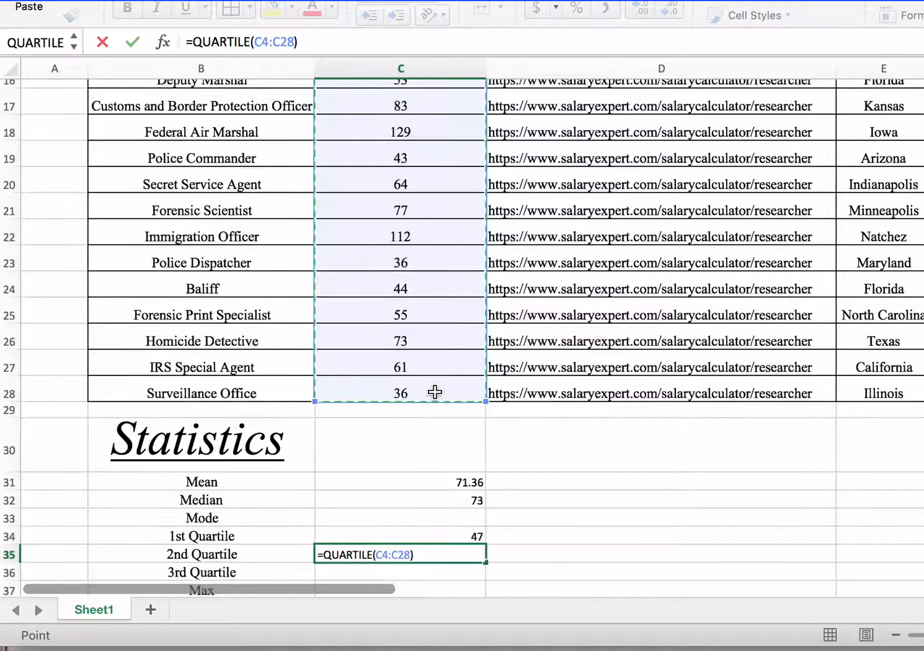
text(m)
key(BackSpace)
text(,2)
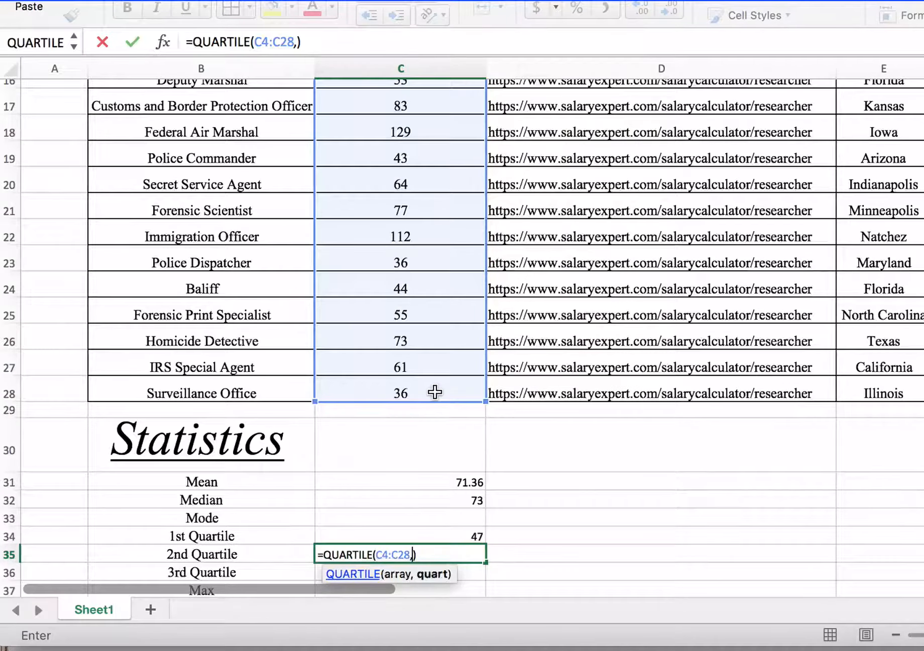
text())
key(Return)
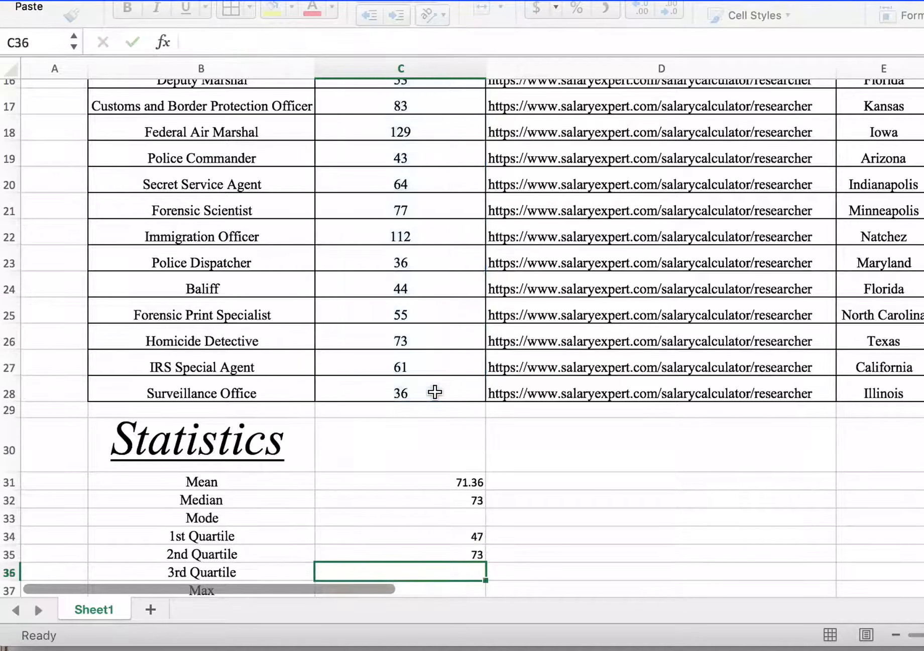
key(Up)
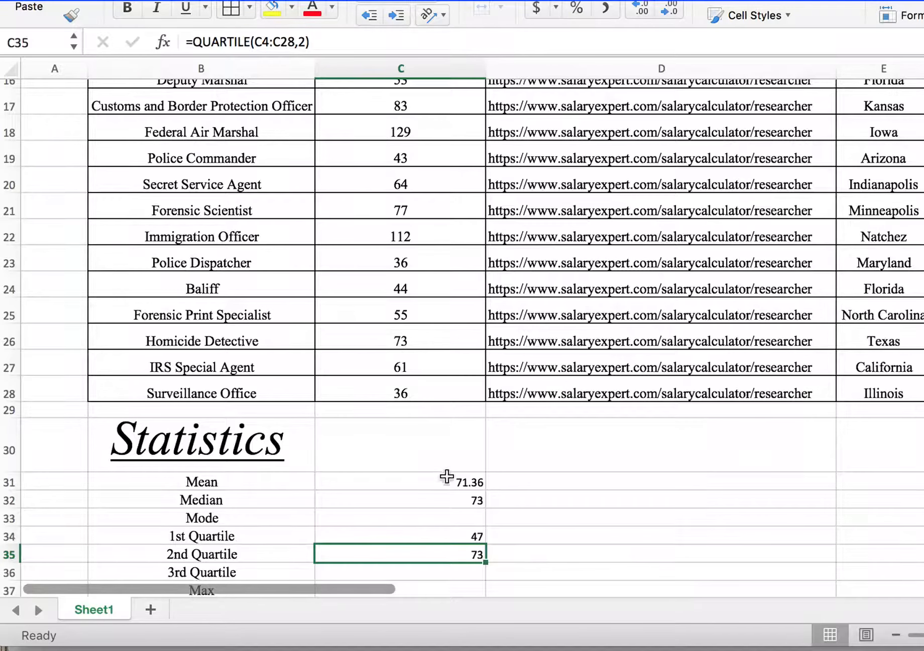
Step: Calculate the 3rd quartile in cell C36 with the QUARTILE function over the range C4:C28 and quart 3
scroll(441, 521, down, 2)
scroll(441, 520, down, 2)
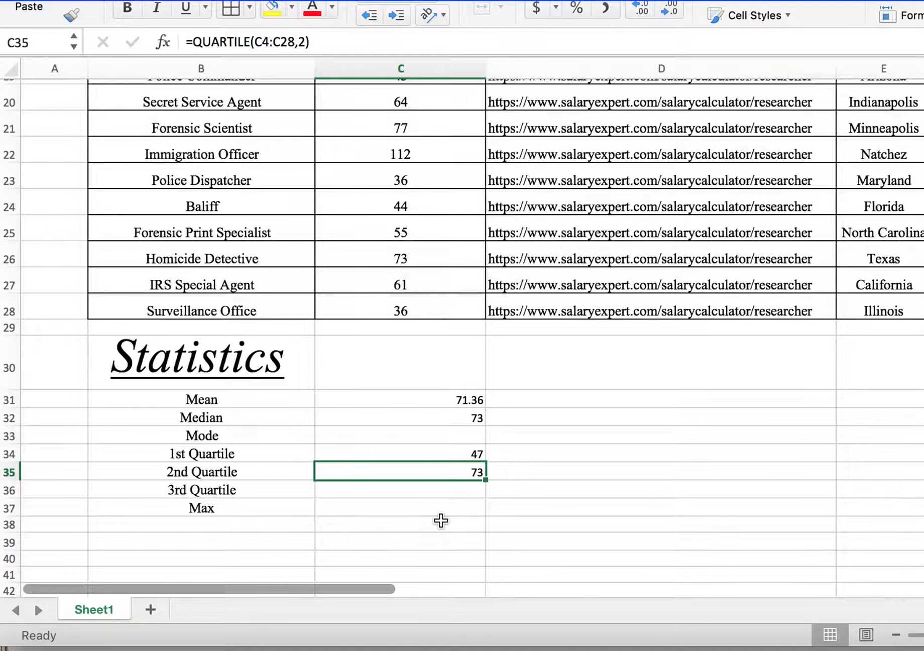
click(435, 494)
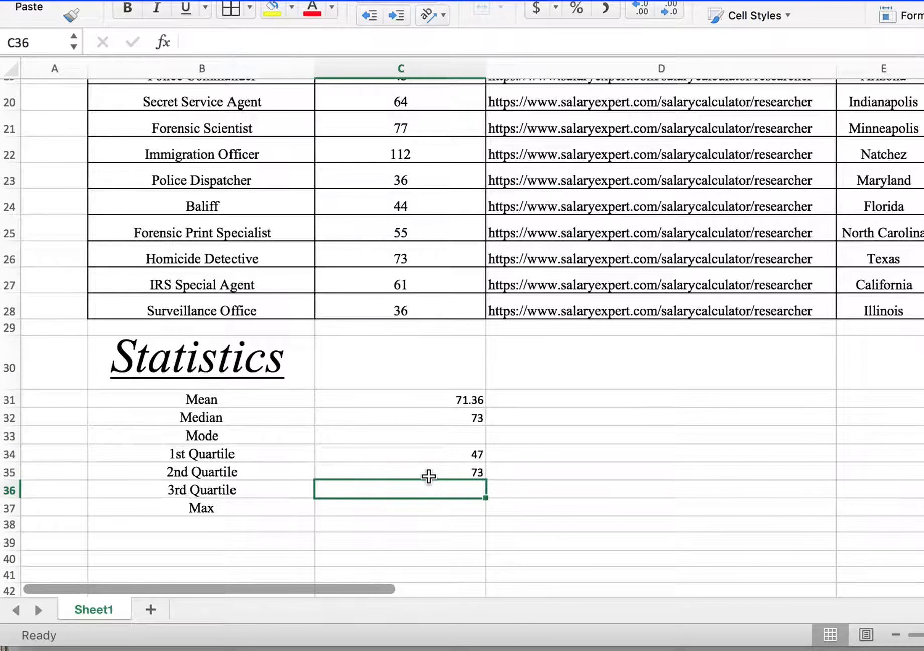
text(=Q)
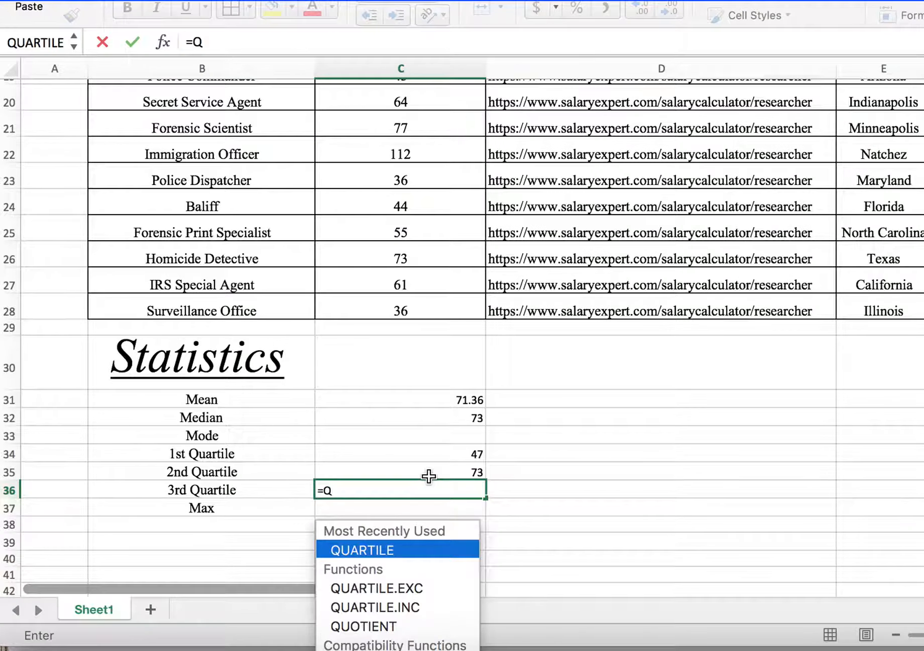
double_click(394, 551)
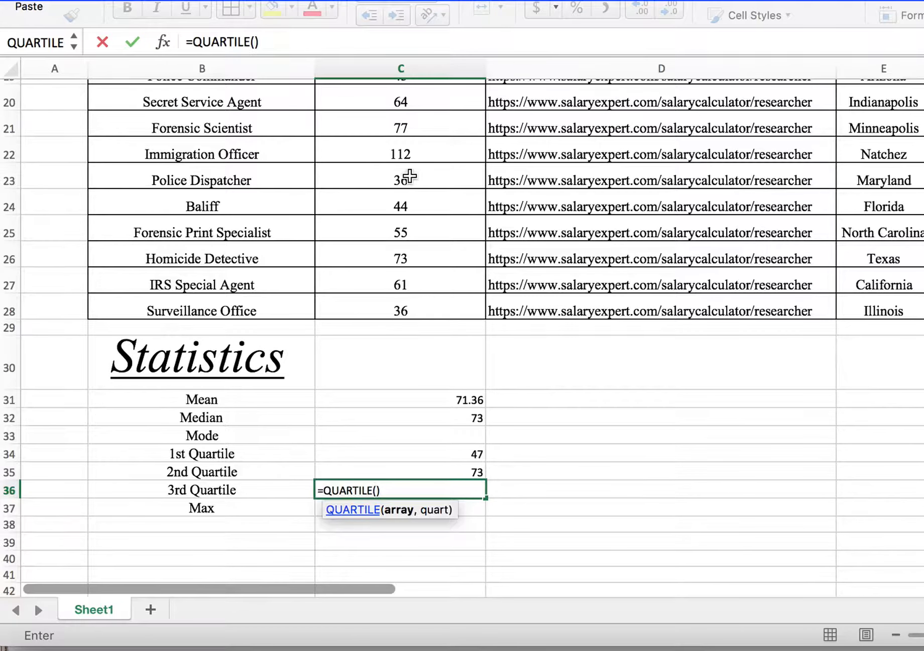
scroll(411, 178, up, 10)
scroll(410, 177, down, 2)
drag(423, 136, 443, 371)
scroll(419, 464, down, 5)
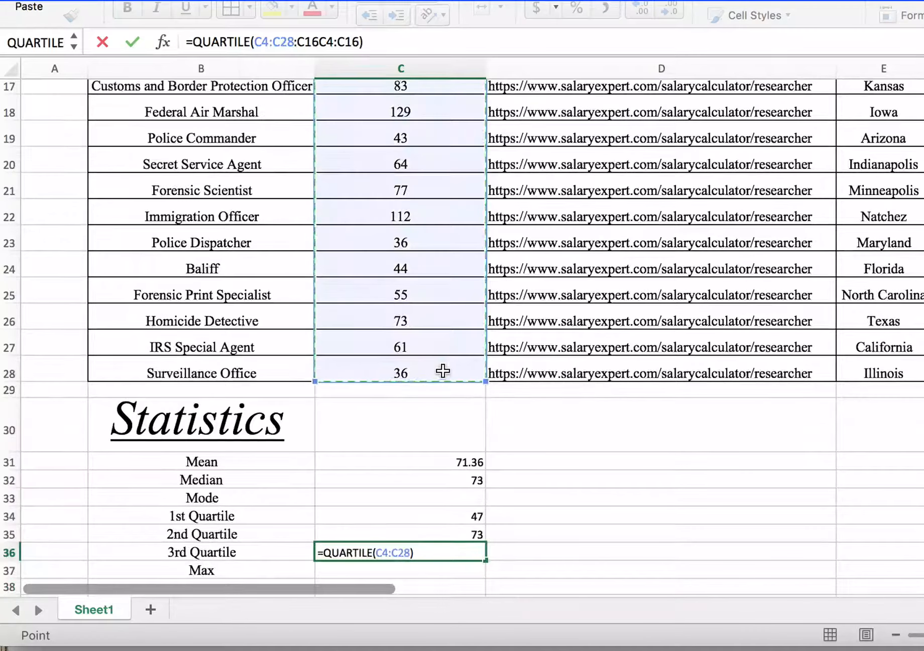
text(,3)
key(Return)
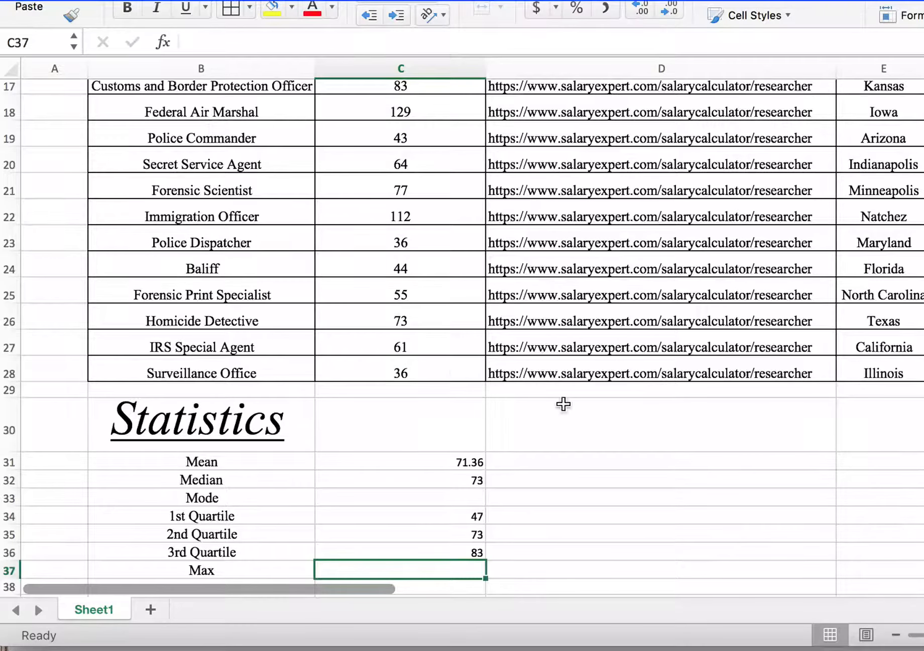
Step: Calculate the maximum salary in cell C37 with the MAX function over C4:C28 and check which career it belongs to
scroll(529, 522, down, 3)
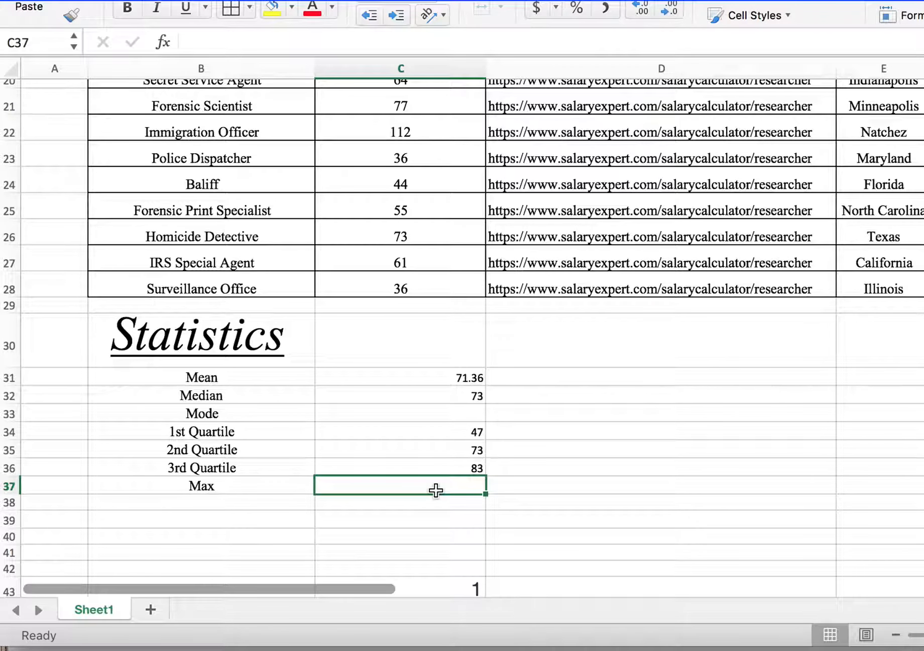
text(=)
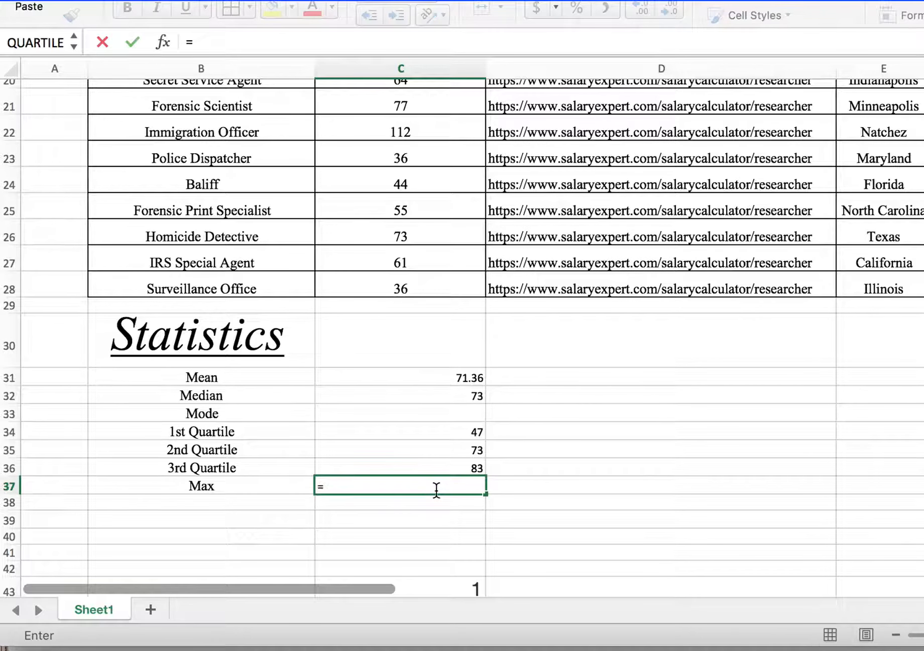
text(MAX)
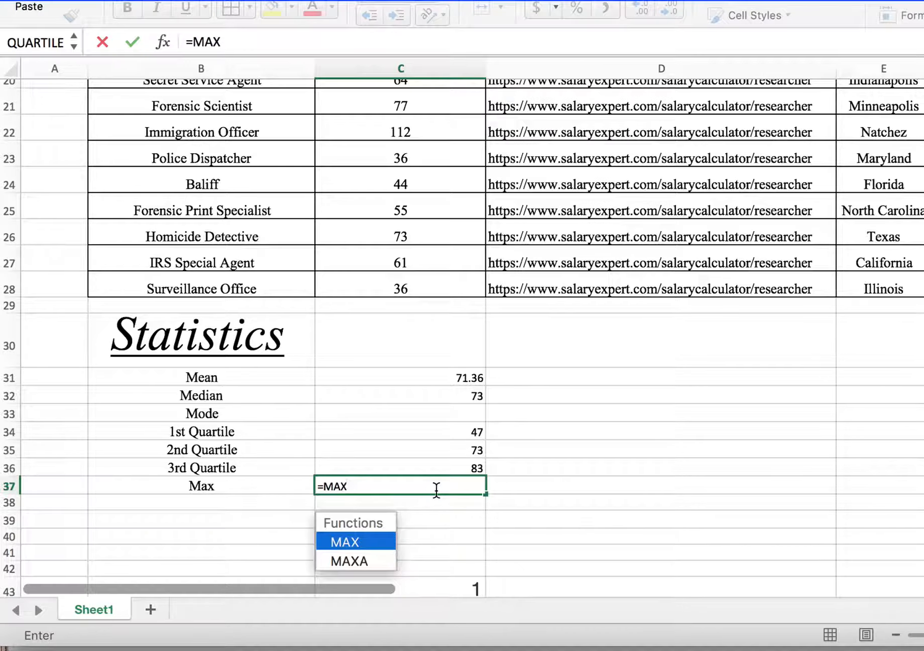
double_click(361, 541)
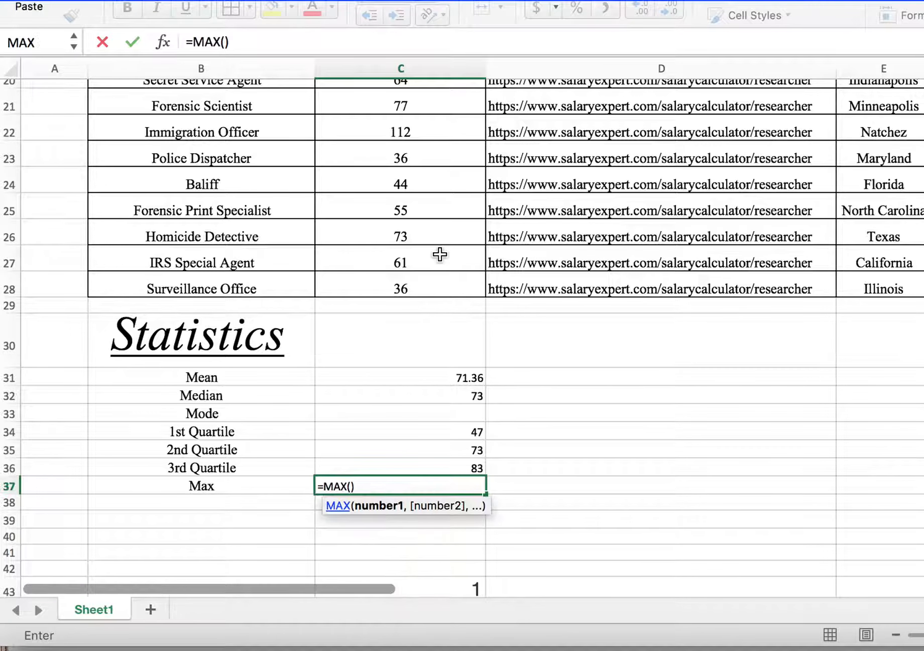
scroll(440, 254, up, 10)
drag(431, 178, 428, 485)
scroll(429, 485, down, 5)
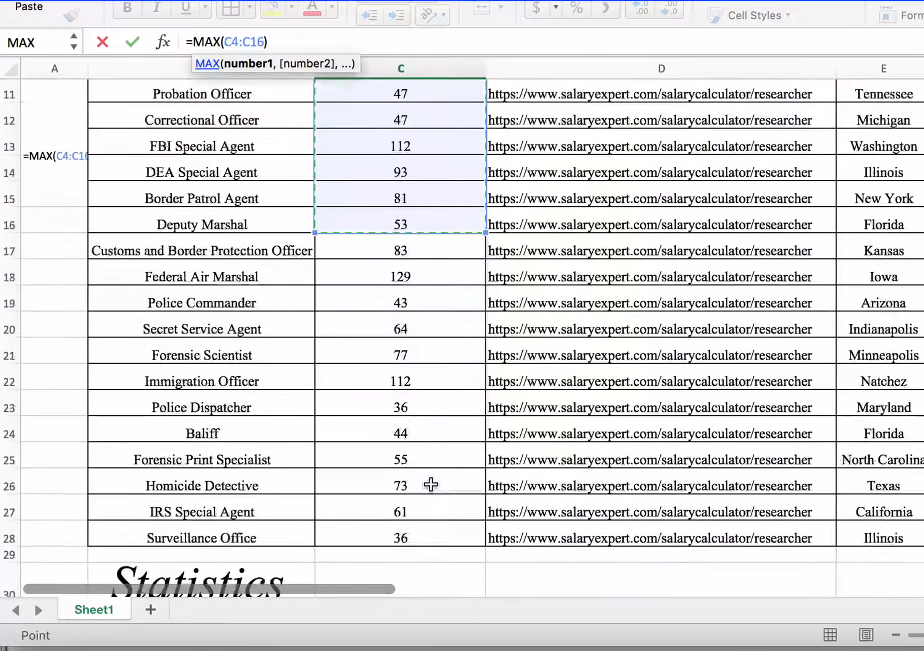
scroll(431, 485, down, 2)
shift+click(431, 485)
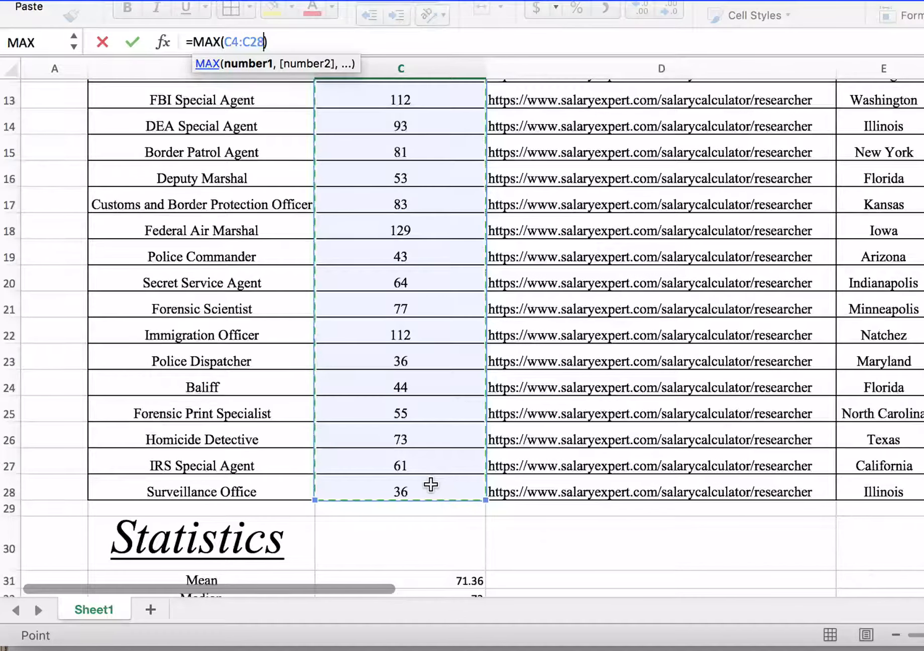
key(Return)
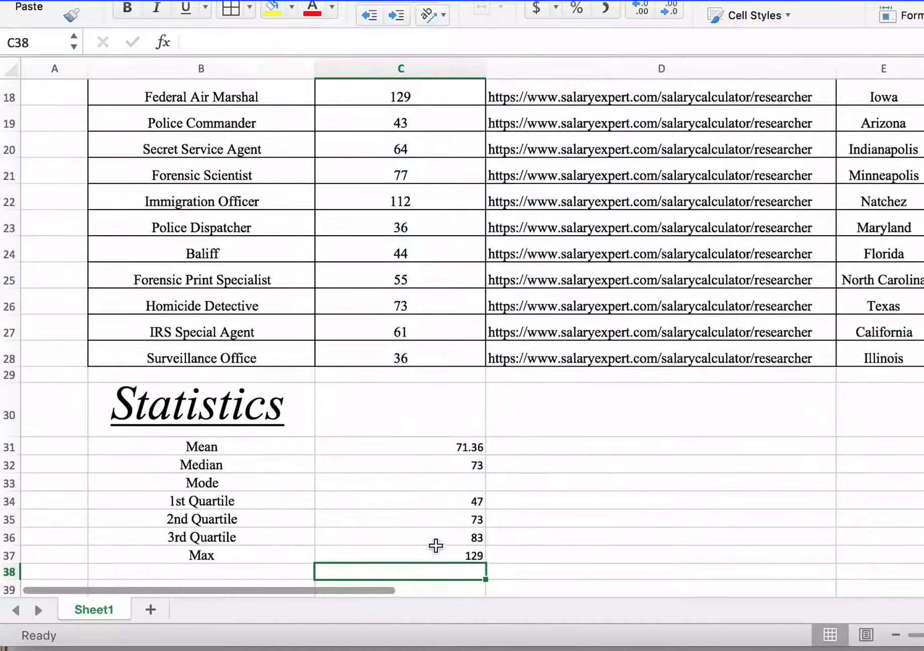
click(436, 555)
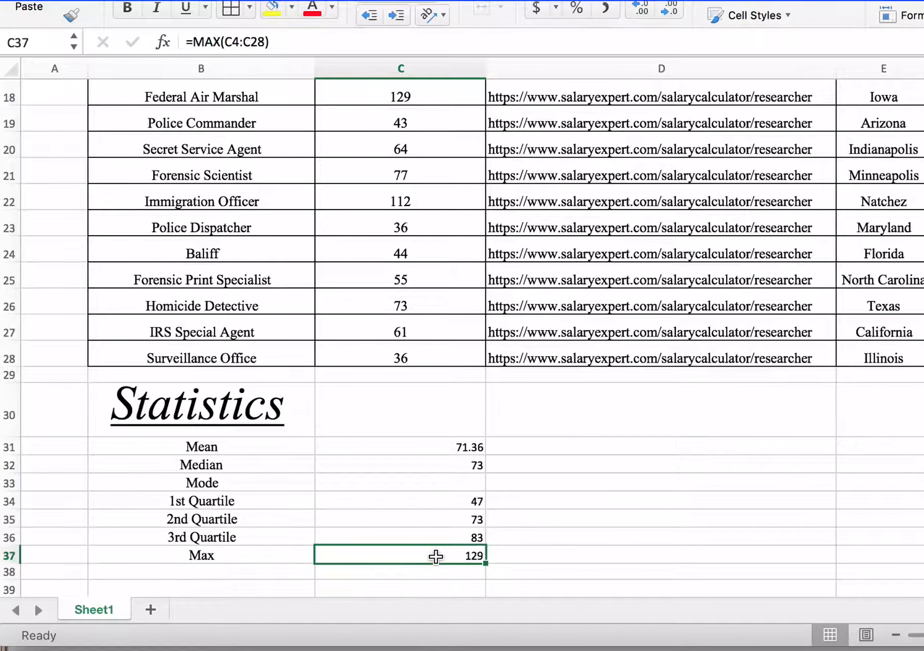
click(255, 95)
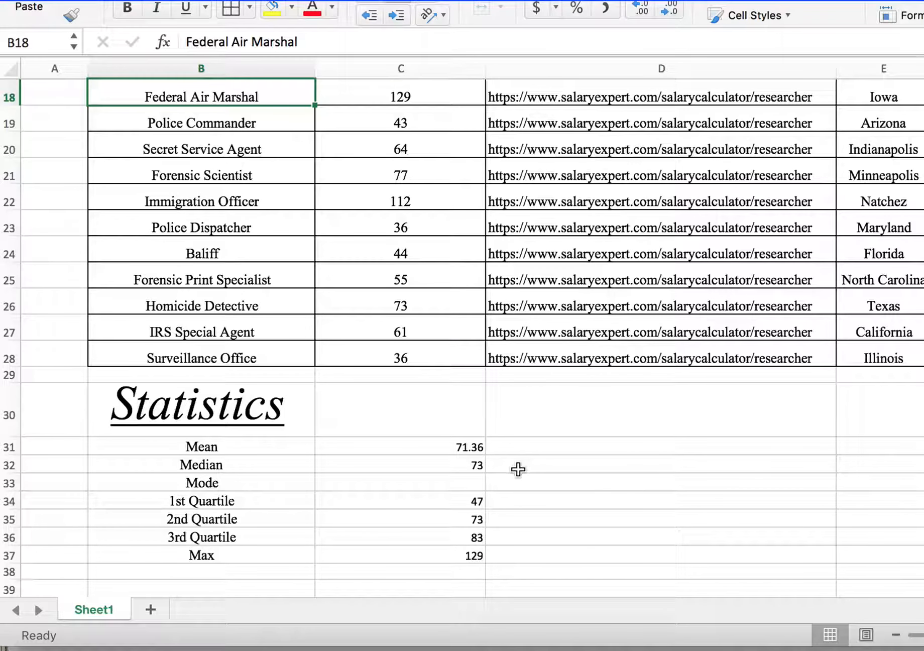
Step: Select the Mode result cell C33 and examine the salary column for values that occur more than once
click(452, 490)
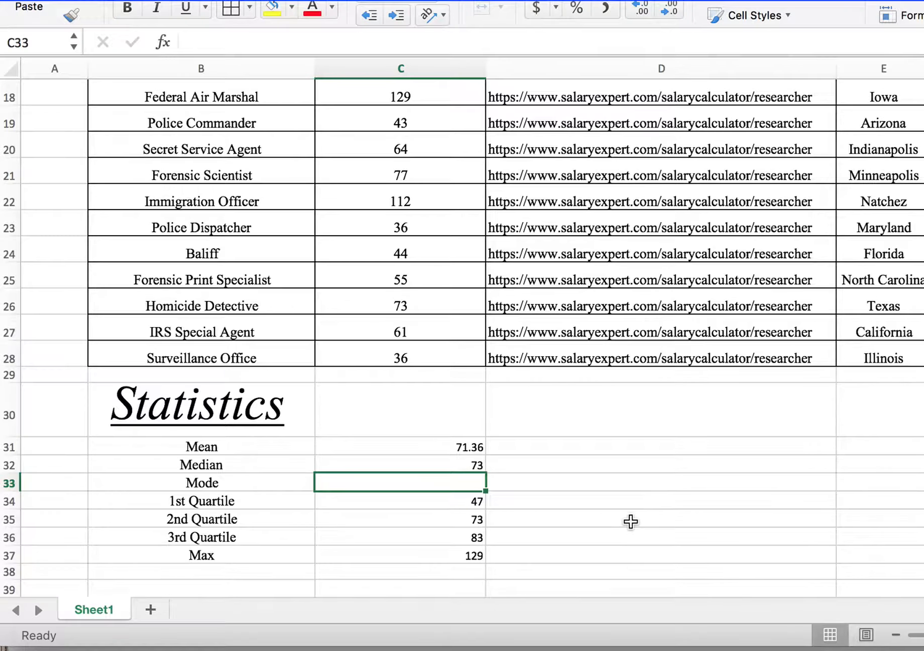
scroll(418, 306, up, 5)
scroll(417, 307, up, 5)
scroll(418, 307, down, 3)
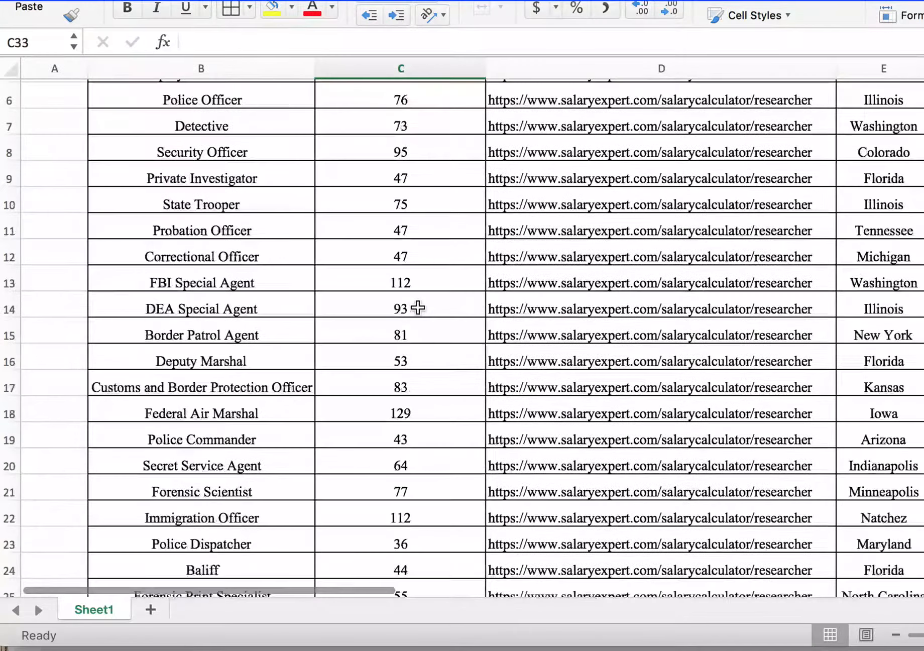
scroll(418, 307, down, 2)
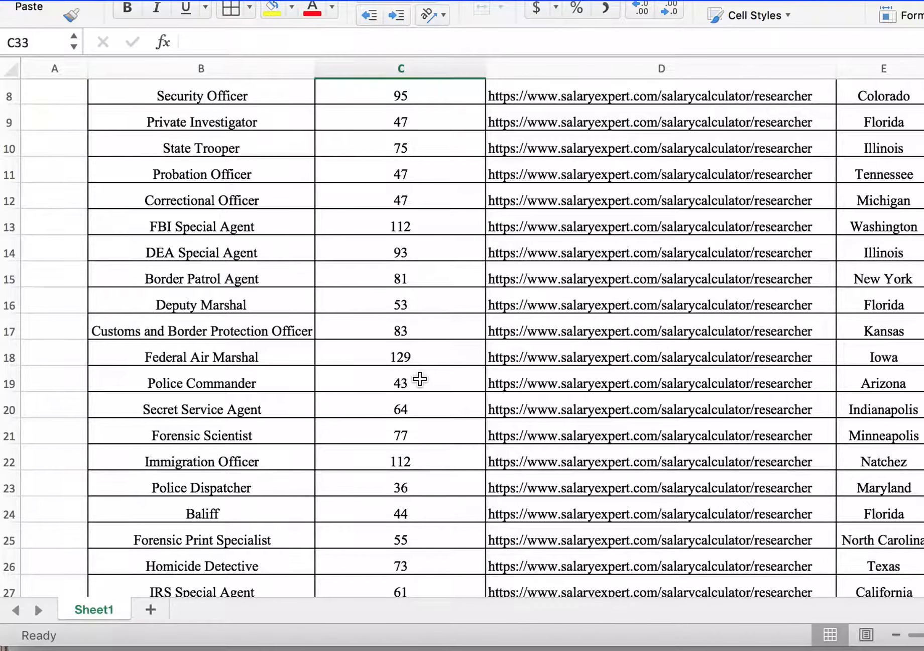
scroll(405, 191, down, 2)
scroll(405, 191, up, 5)
scroll(405, 191, right, 1)
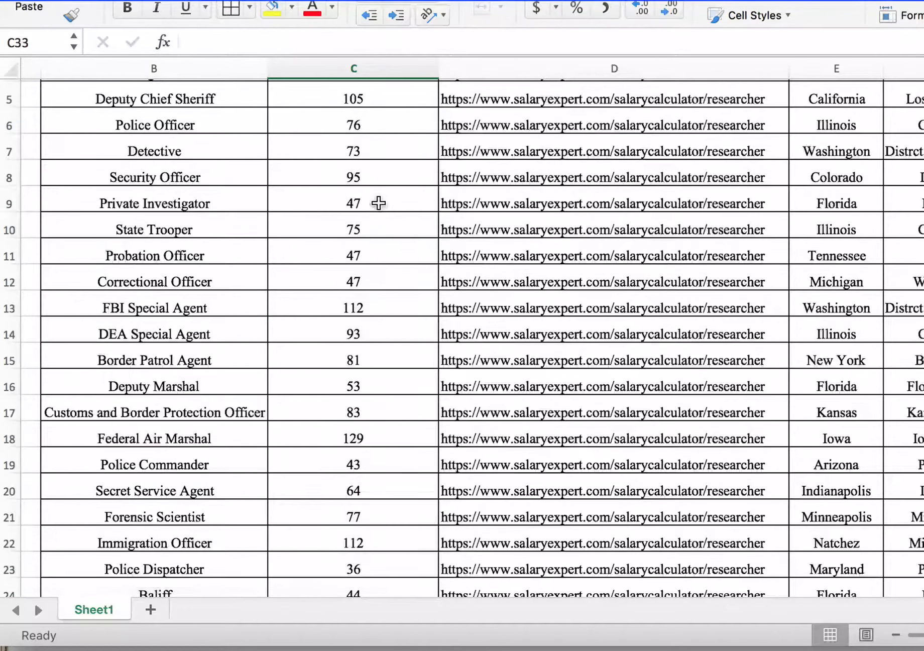
scroll(371, 272, down, 1)
scroll(372, 272, left, 1)
scroll(373, 272, down, 4)
scroll(372, 273, left, 1)
scroll(372, 273, down, 2)
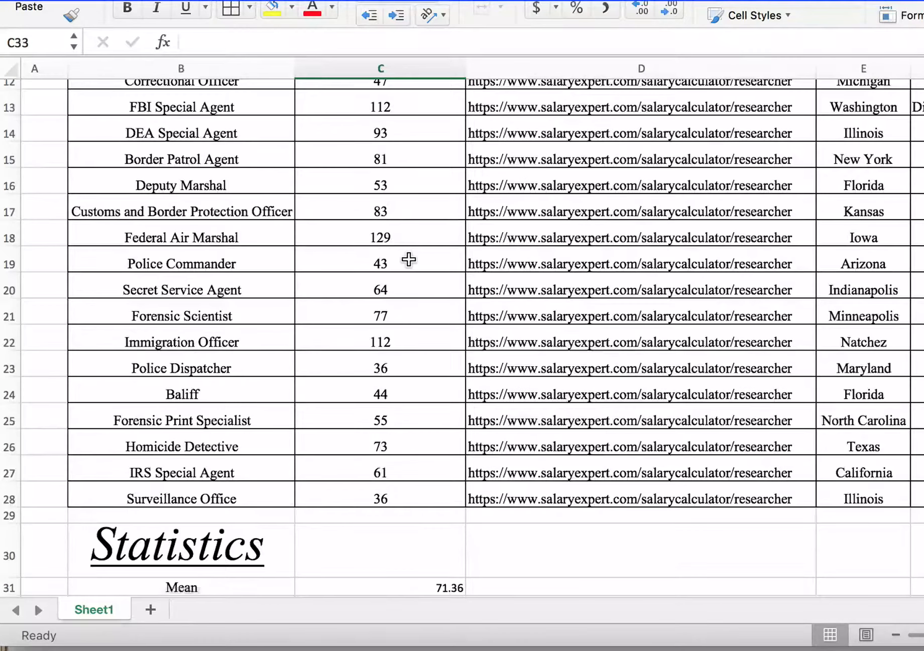
scroll(408, 259, up, 5)
scroll(409, 259, right, 1)
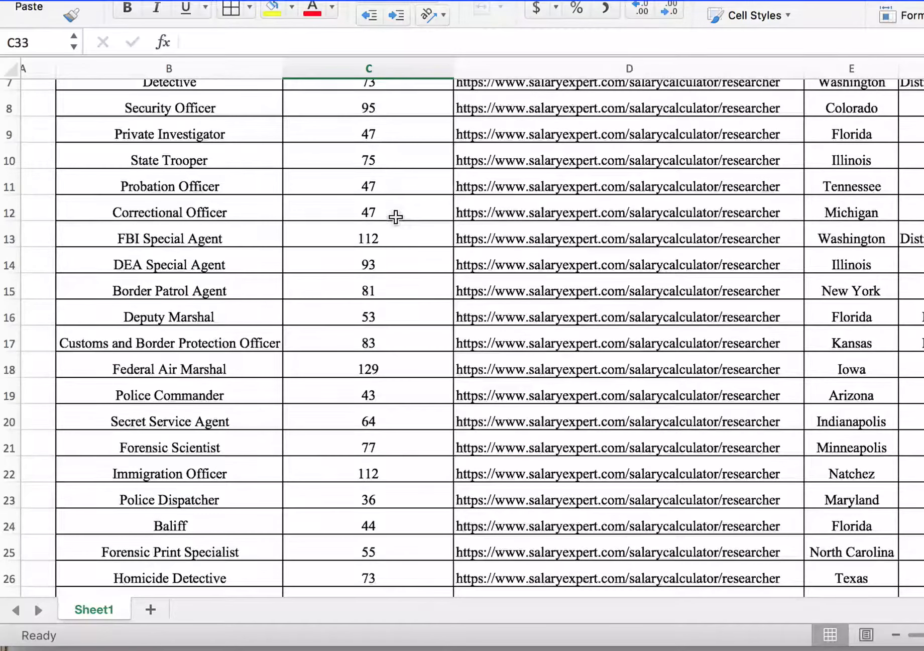
scroll(395, 216, down, 5)
scroll(395, 217, left, 1)
scroll(399, 221, down, 5)
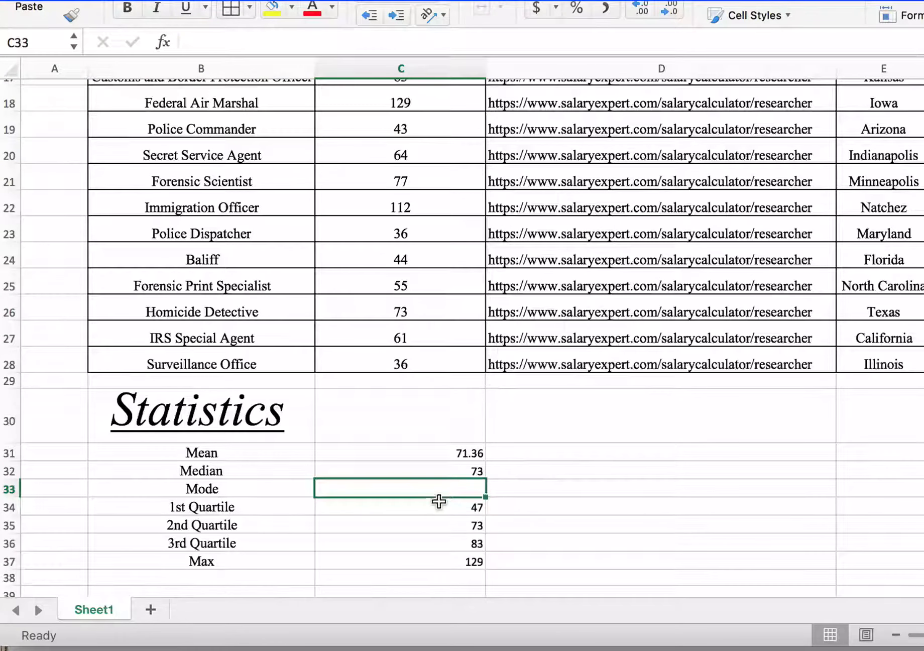
Step: Calculate the salary mode in cell C33 with the MODE.SNGL function over the range C4:C28
text(=MO)
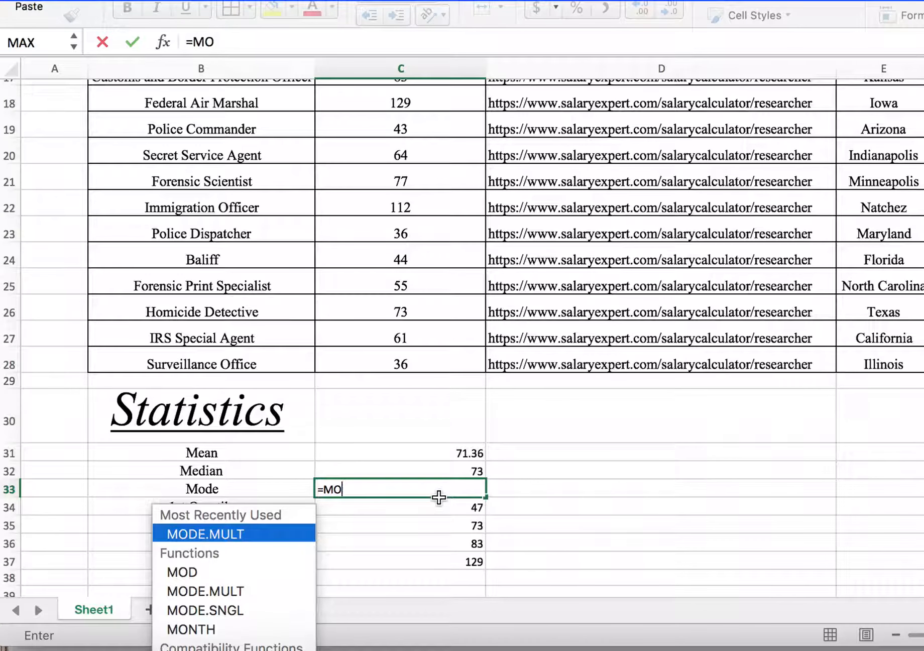
text(D)
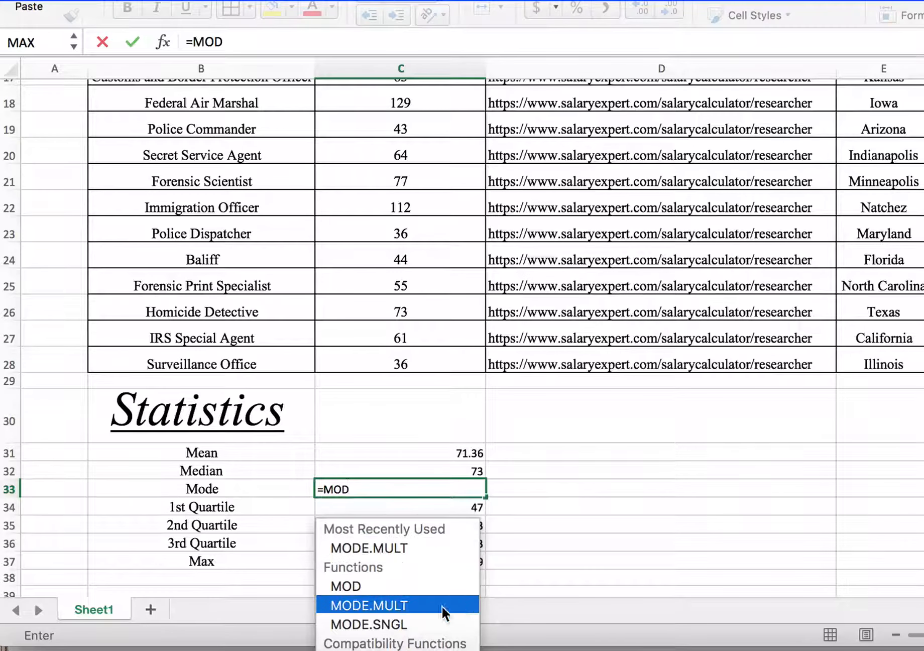
double_click(397, 619)
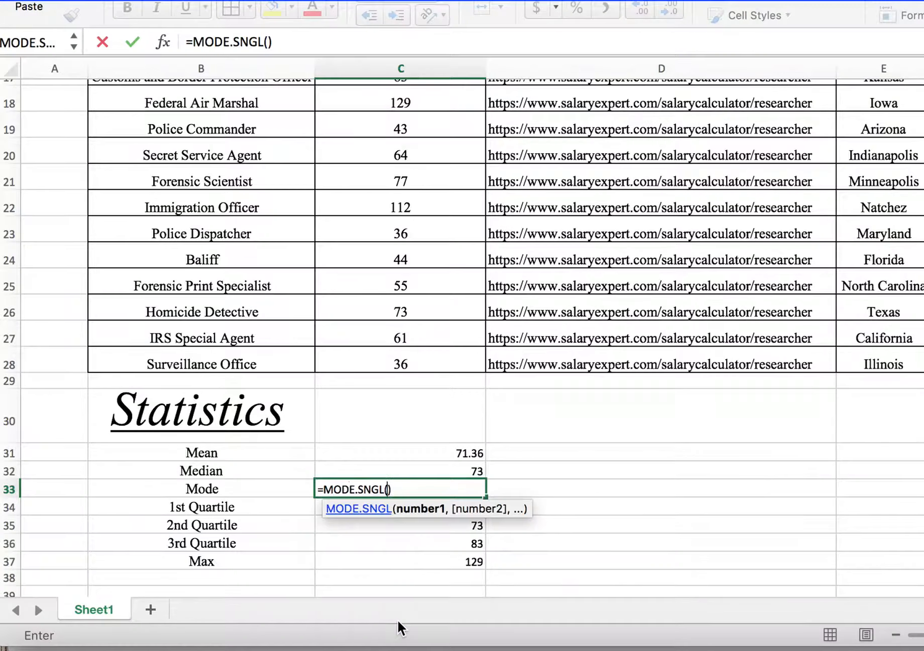
scroll(390, 143, up, 15)
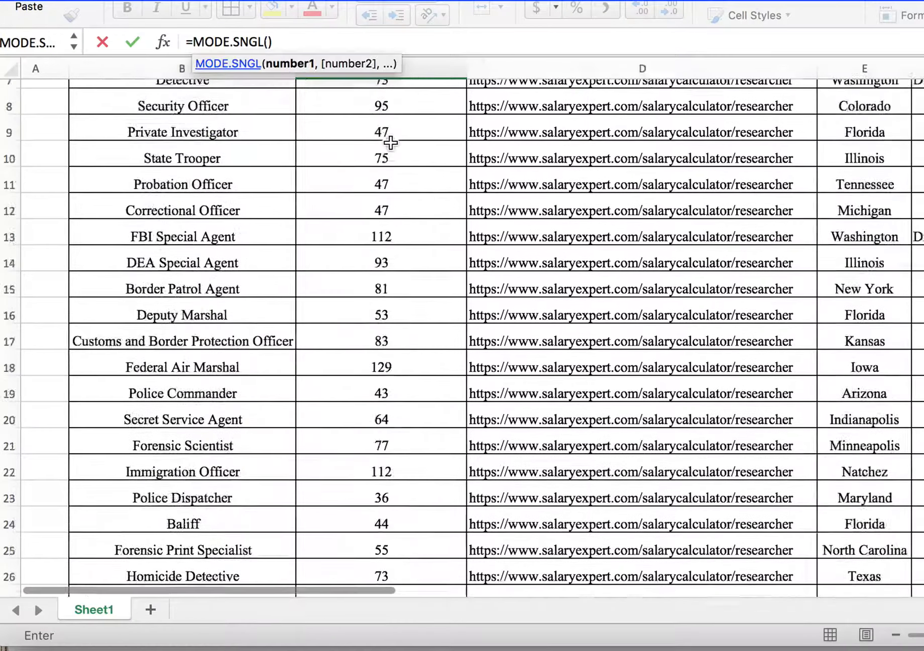
drag(390, 143, 403, 461)
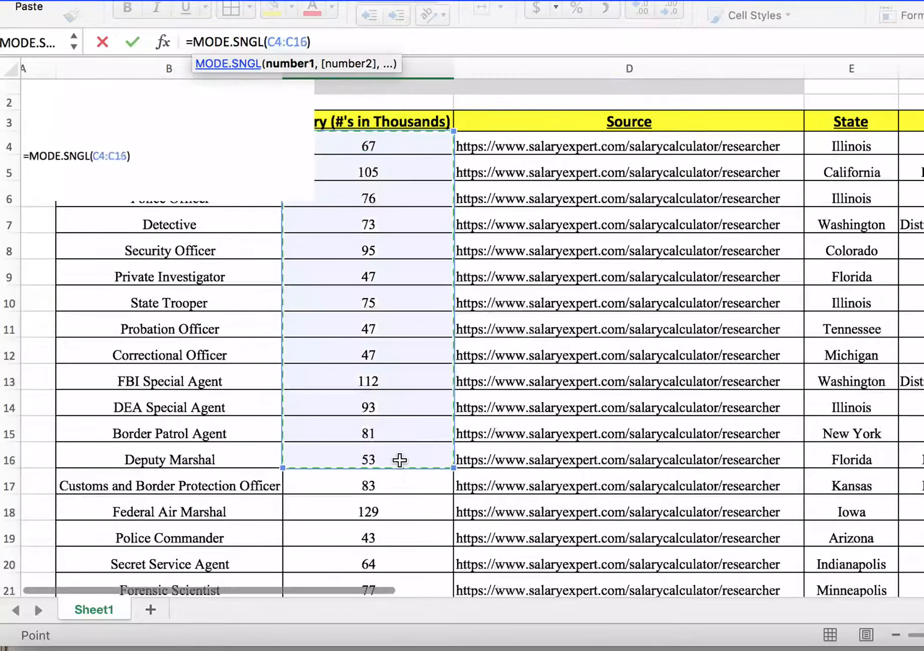
scroll(400, 459, down, 5)
scroll(399, 459, down, 3)
shift+click(406, 454)
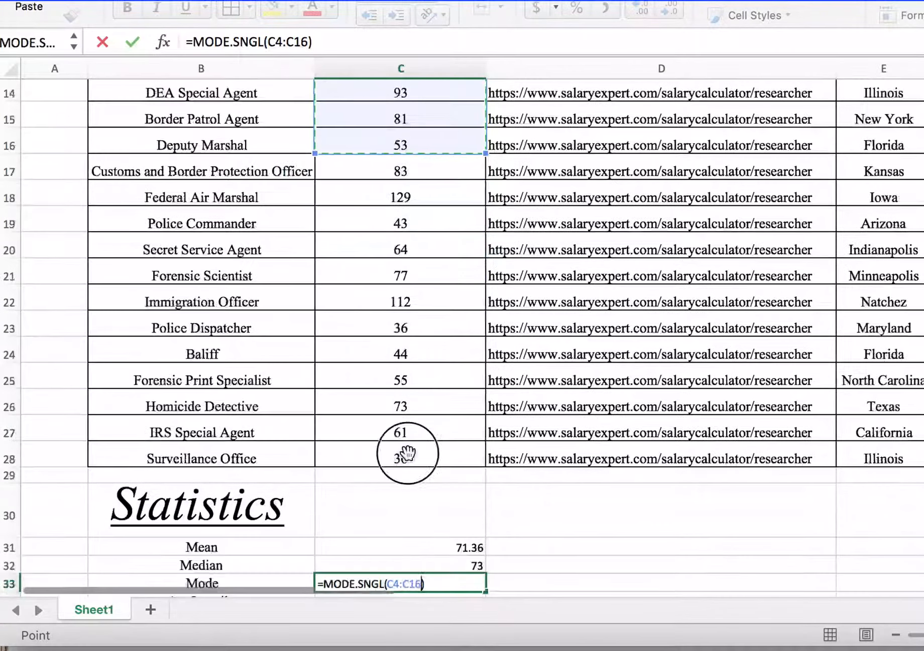
key(Return)
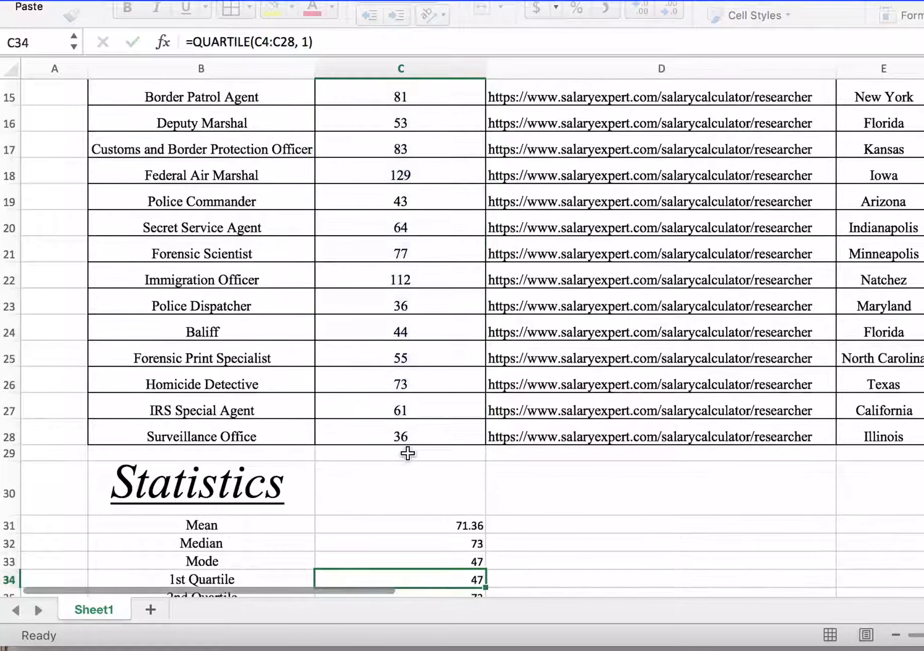
key(Up)
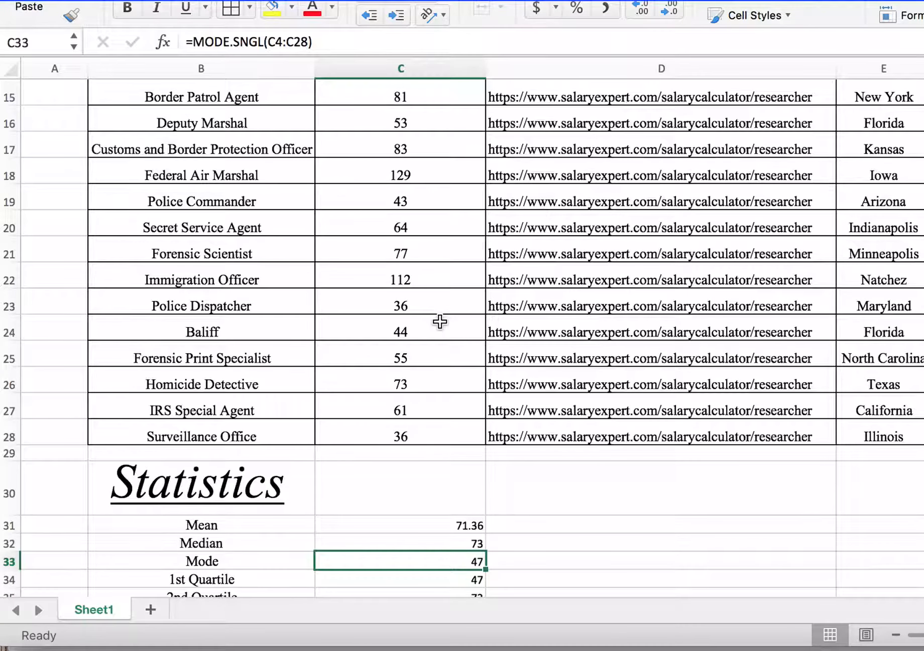
Step: Change the salaries of Surveillance Office in C28 and IRS Special Agent in C27 to 73
scroll(440, 322, down, 4)
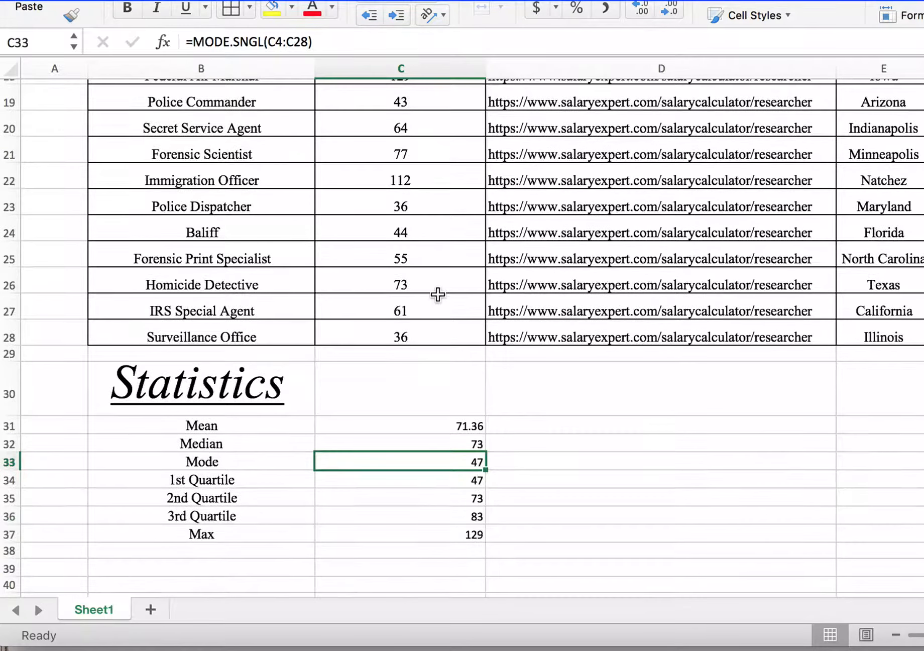
scroll(438, 295, up, 5)
scroll(438, 294, up, 2)
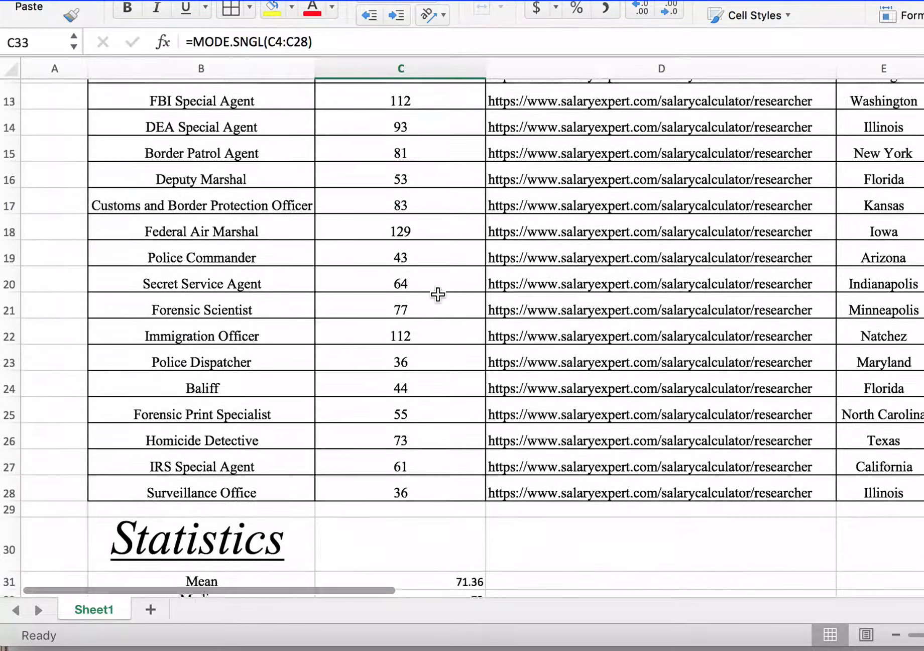
scroll(438, 295, down, 4)
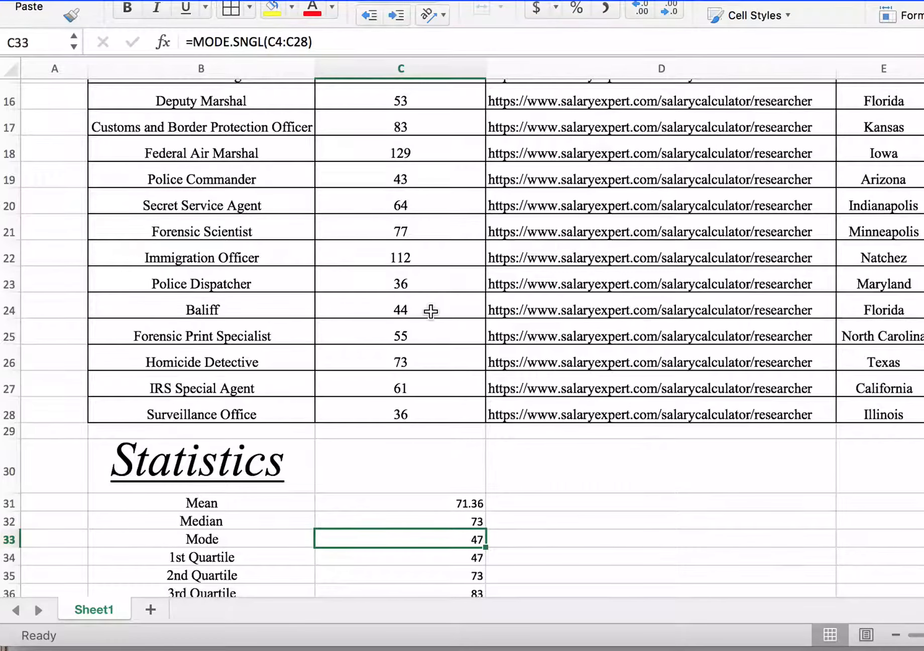
click(431, 358)
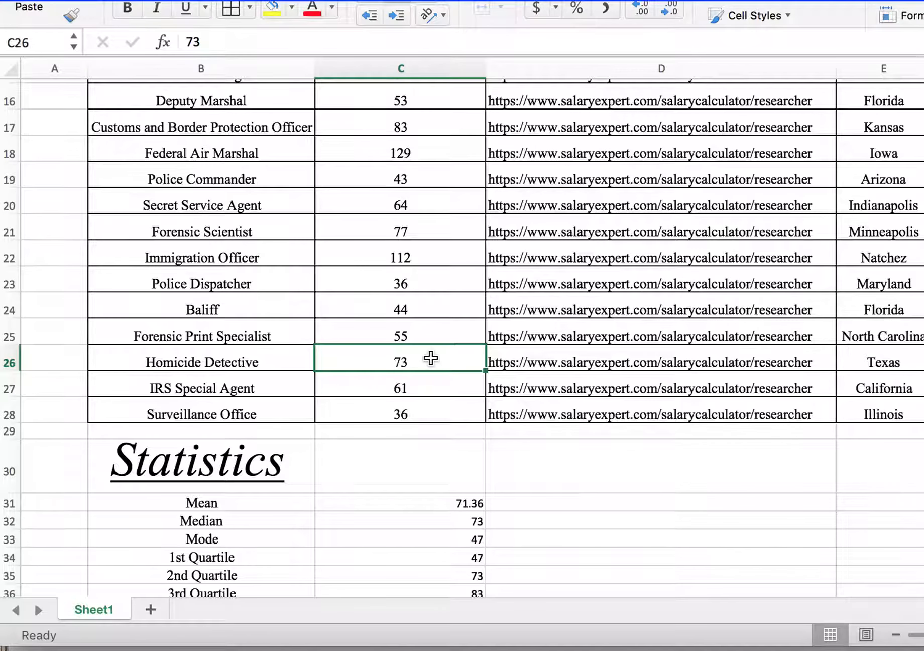
click(400, 413)
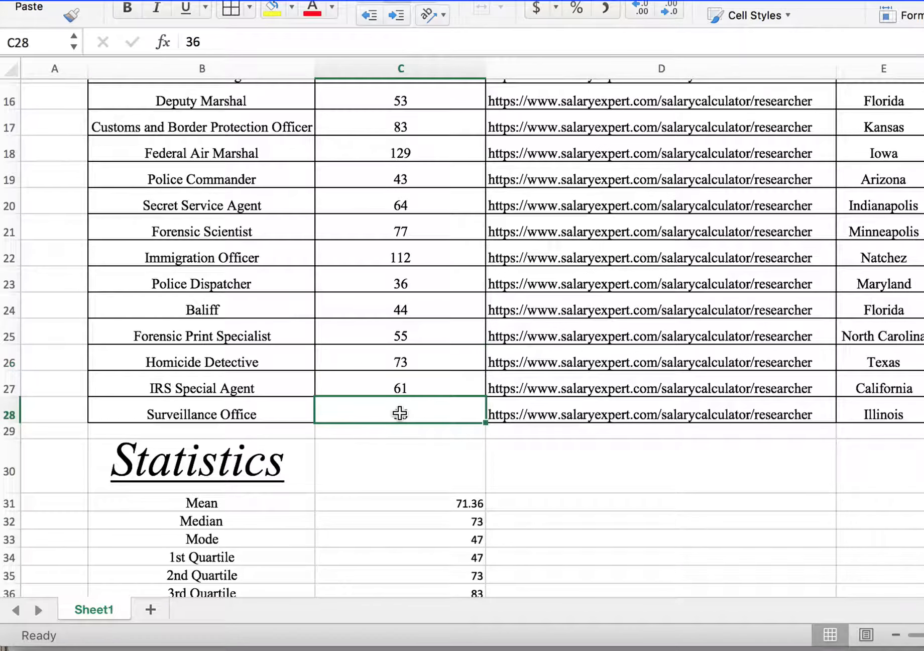
text(73)
key(Up)
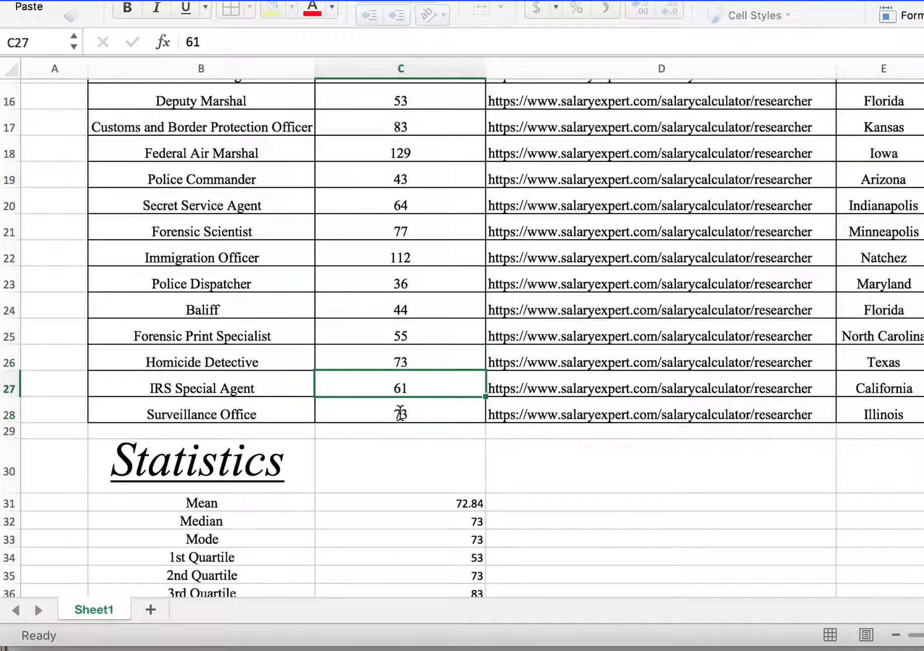
text(73)
click(552, 468)
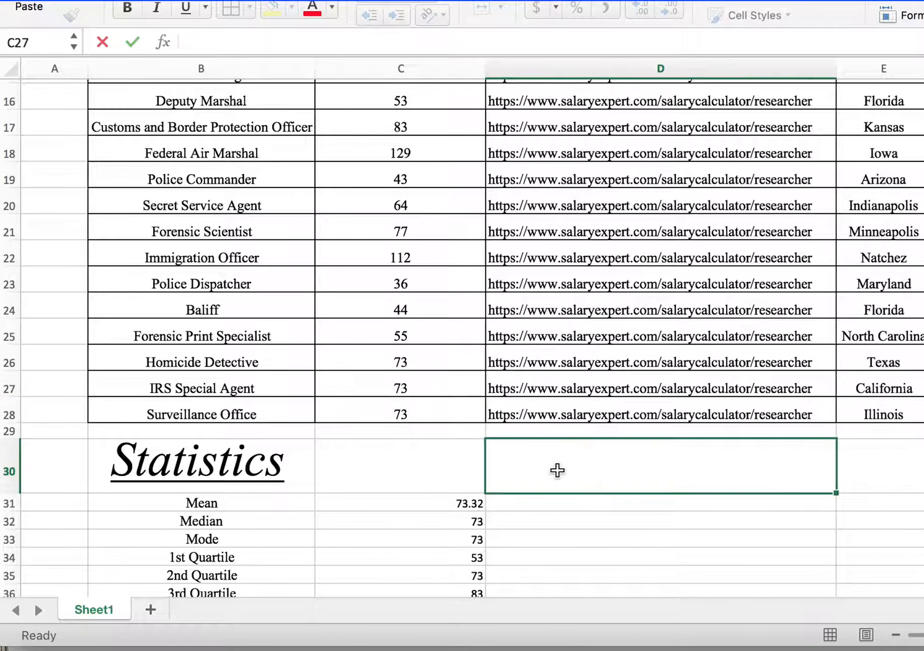
Step: Check the Mode result in C33 against the repeated salaries in the Career Salaries list
scroll(704, 518, down, 1)
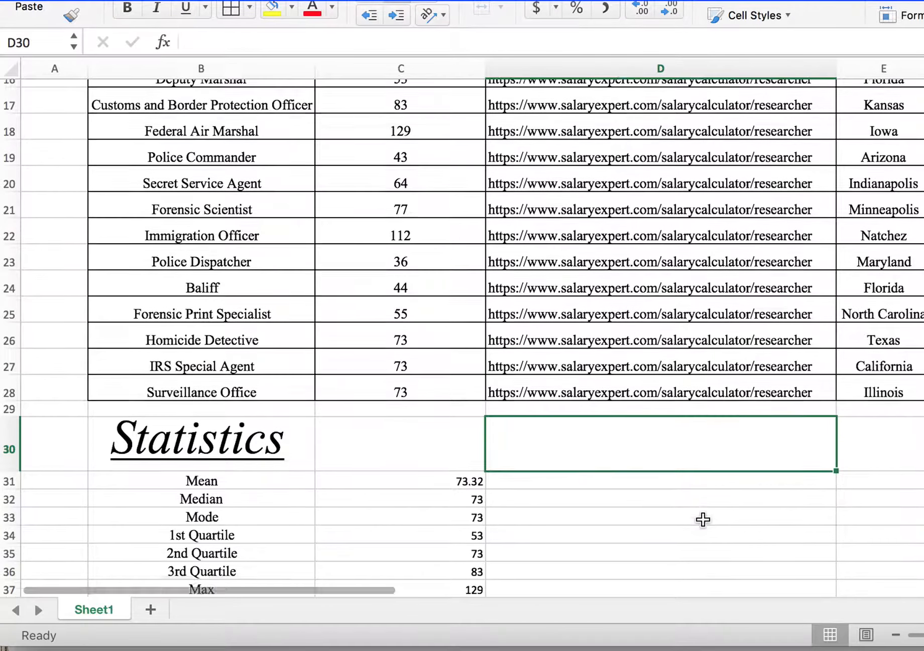
click(469, 508)
scroll(403, 164, up, 10)
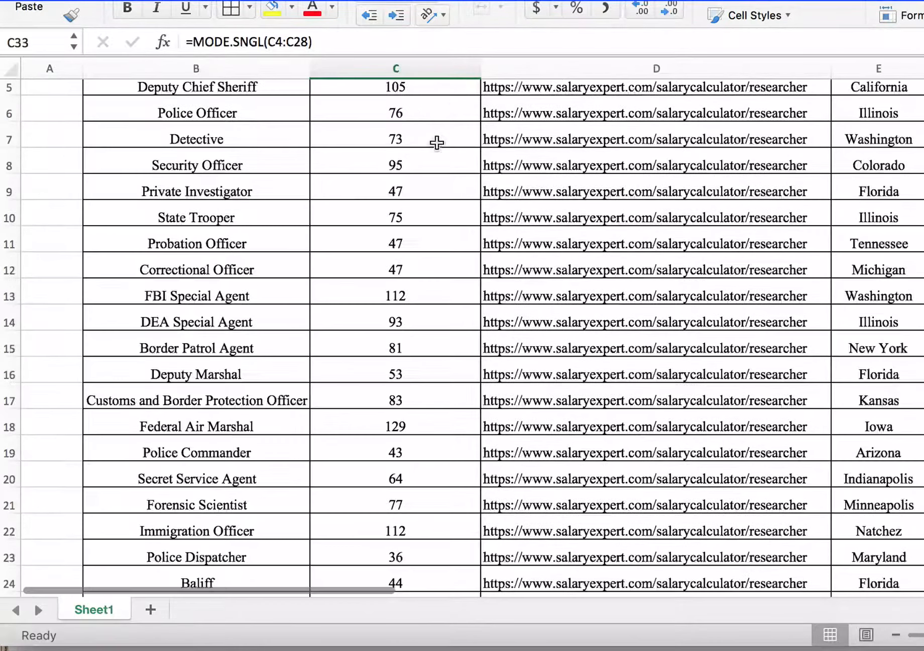
scroll(438, 200, up, 1)
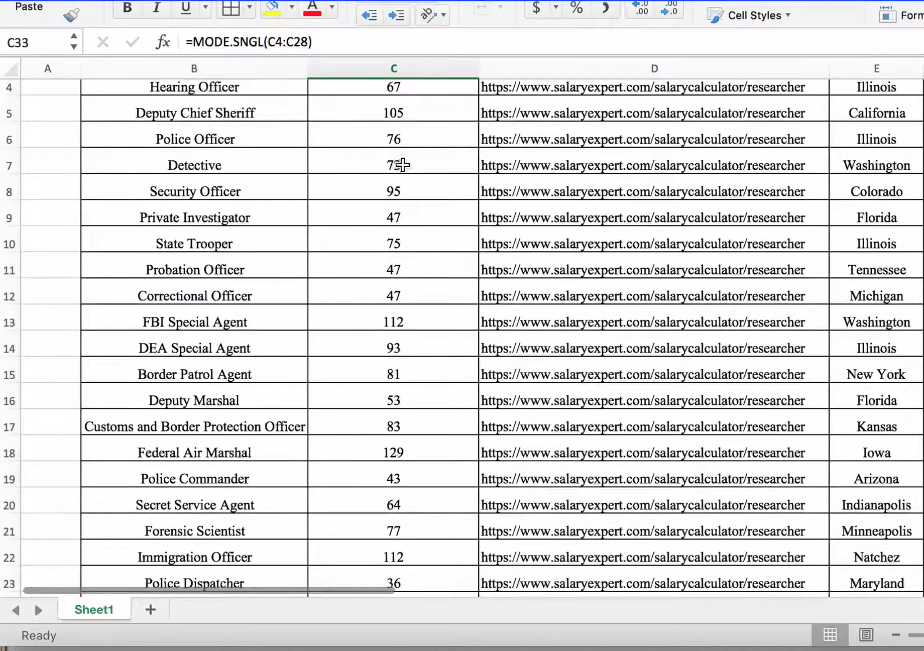
scroll(424, 161, down, 8)
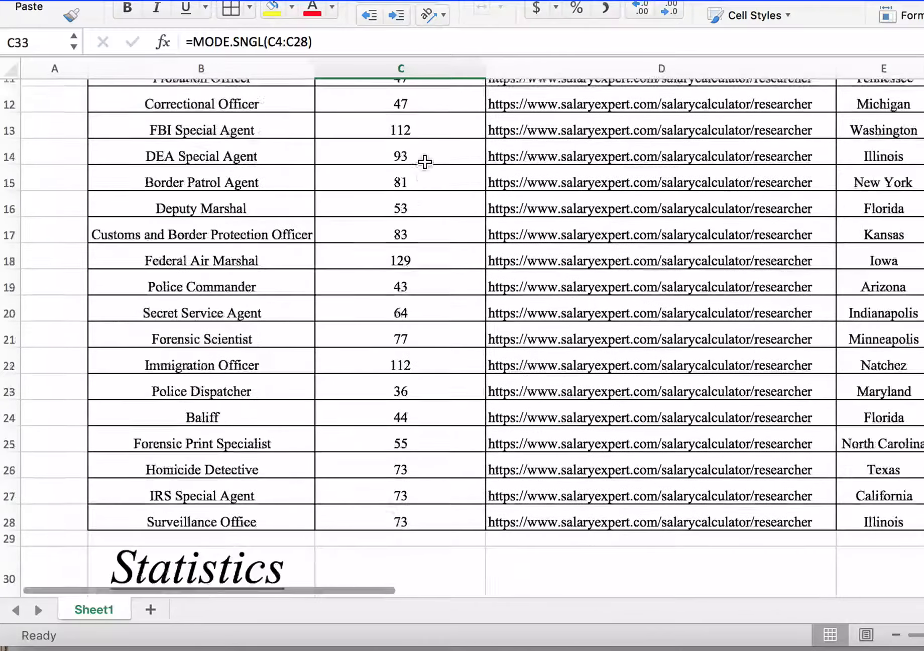
Step: Change the Surveillance Office salary in C28 to 72
click(403, 507)
text(72)
key(Return)
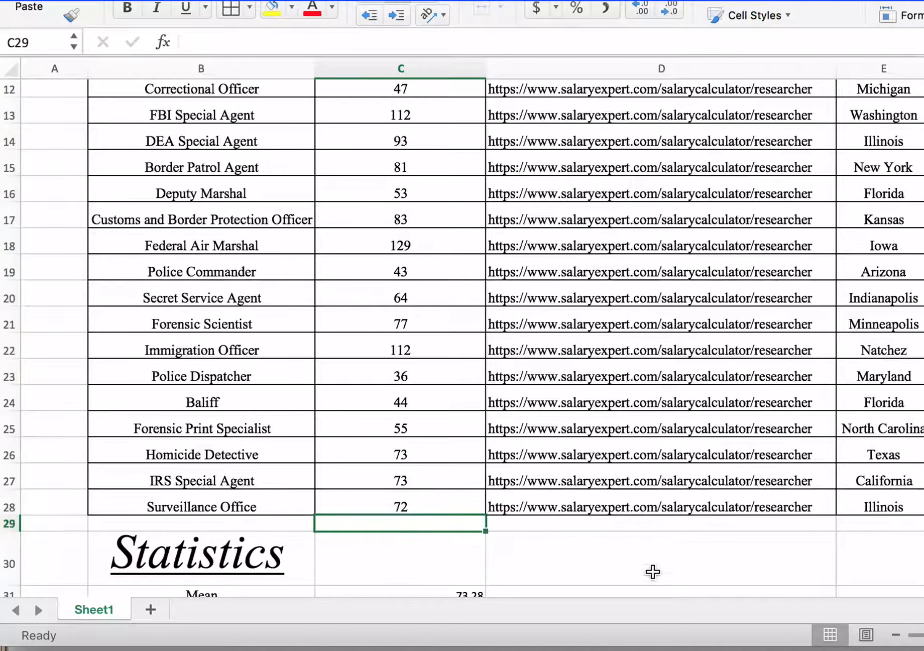
Step: Check the Mode result in C33 against the salaries that tie for most frequent in the Career Salaries list
scroll(652, 571, down, 6)
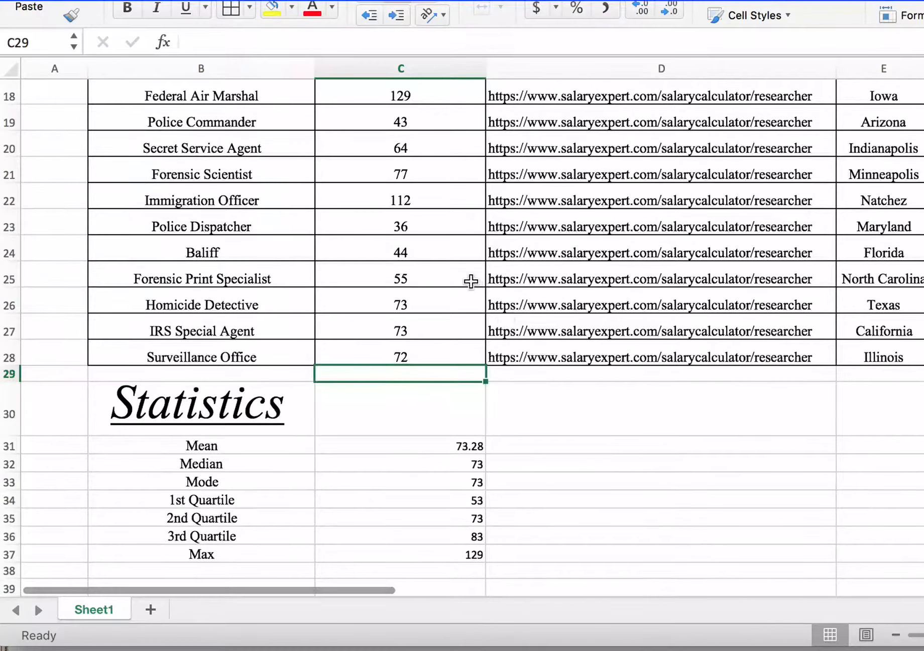
scroll(472, 279, up, 15)
scroll(471, 281, up, 2)
scroll(470, 281, down, 3)
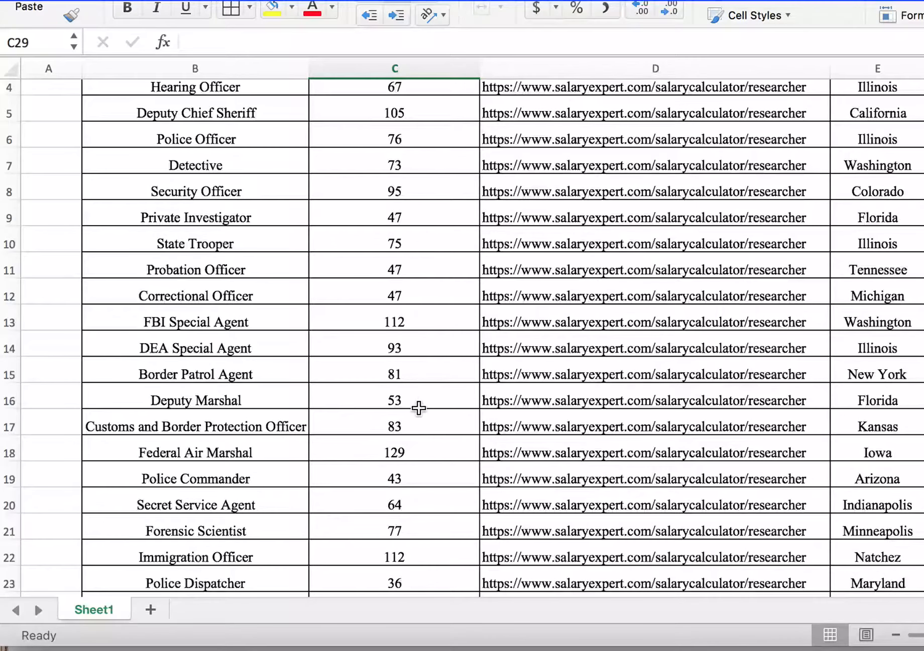
scroll(418, 407, down, 5)
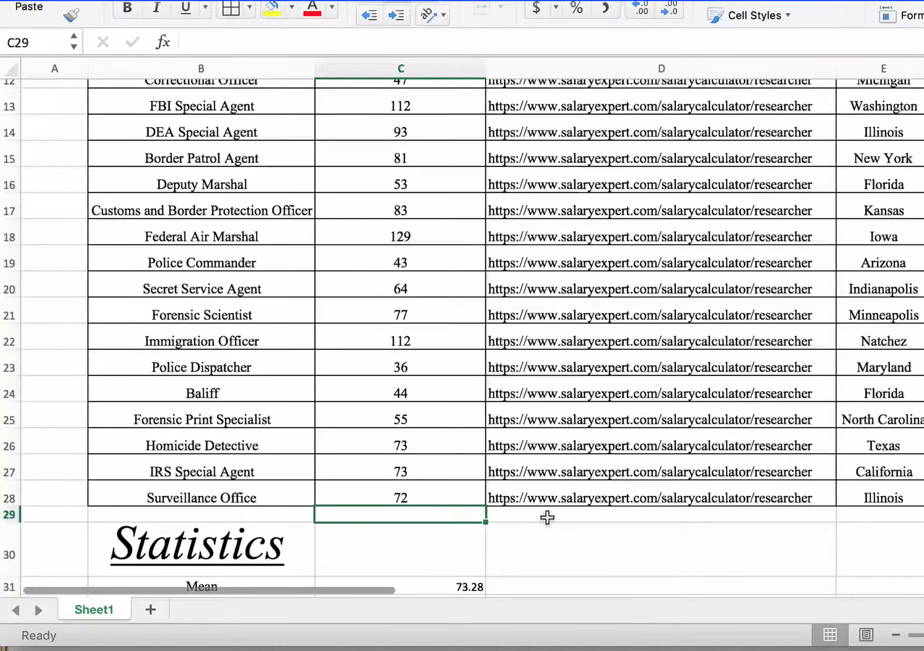
click(663, 550)
scroll(662, 549, down, 4)
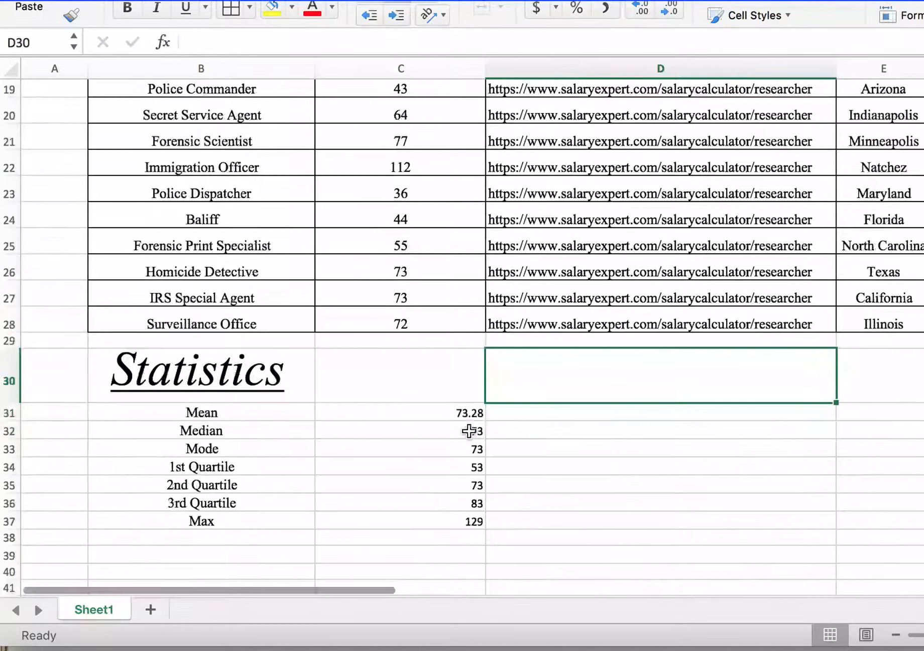
click(423, 453)
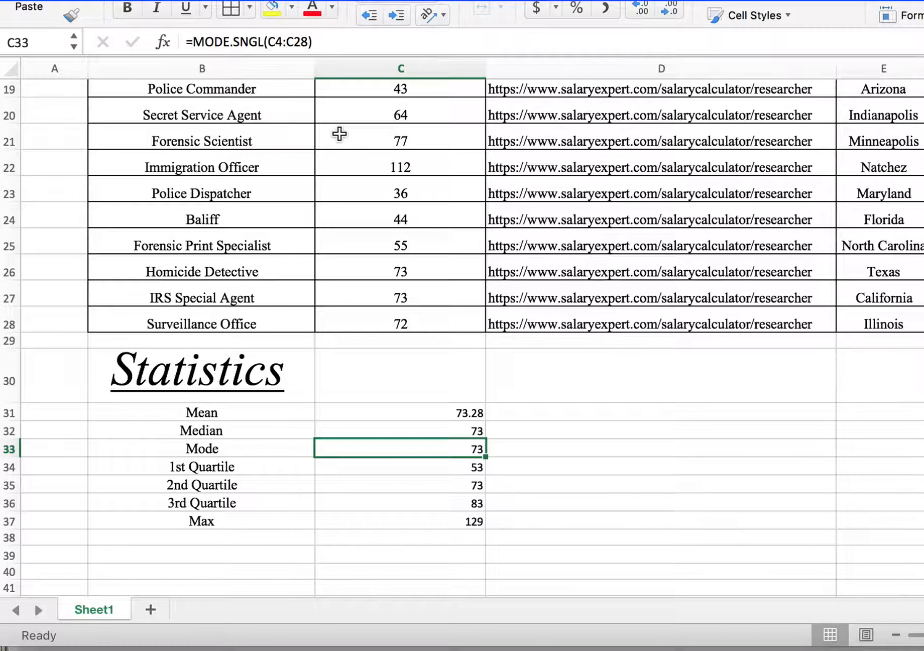
Step: Calculate all salary modes in D31:D34 with a MODE.MULT array formula over the range C4:C28
click(636, 418)
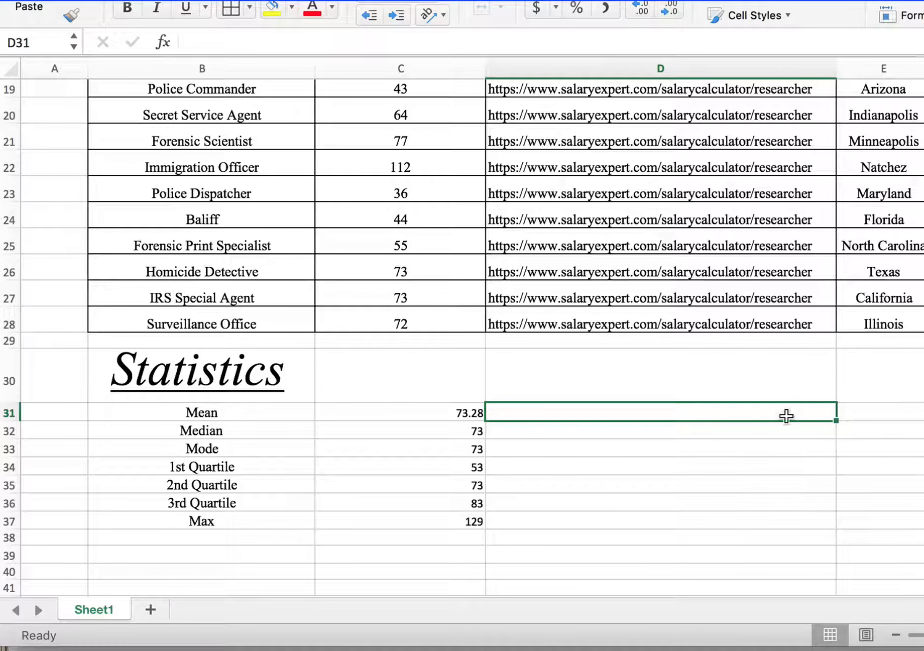
drag(786, 414, 787, 473)
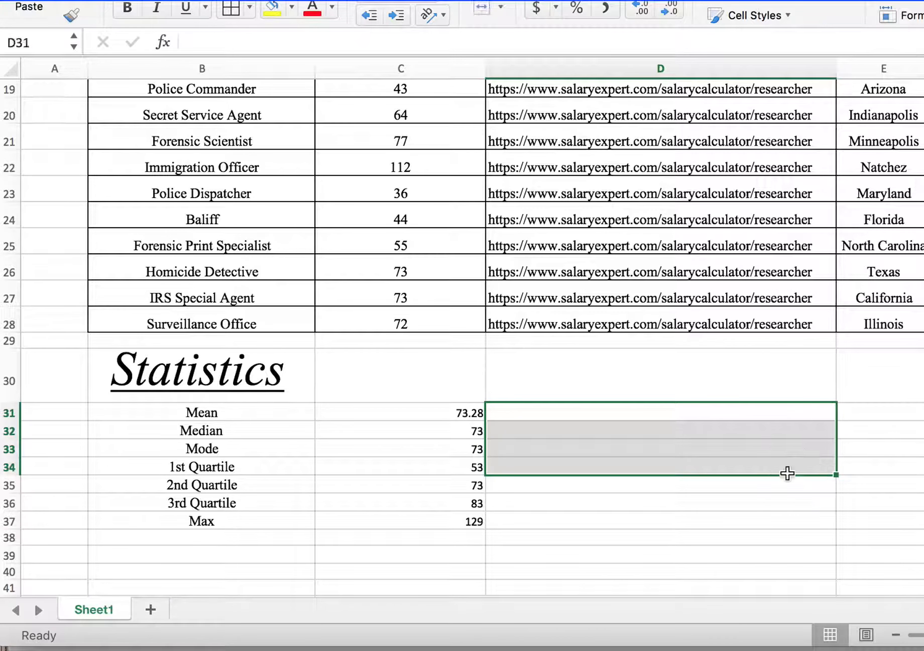
text(=)
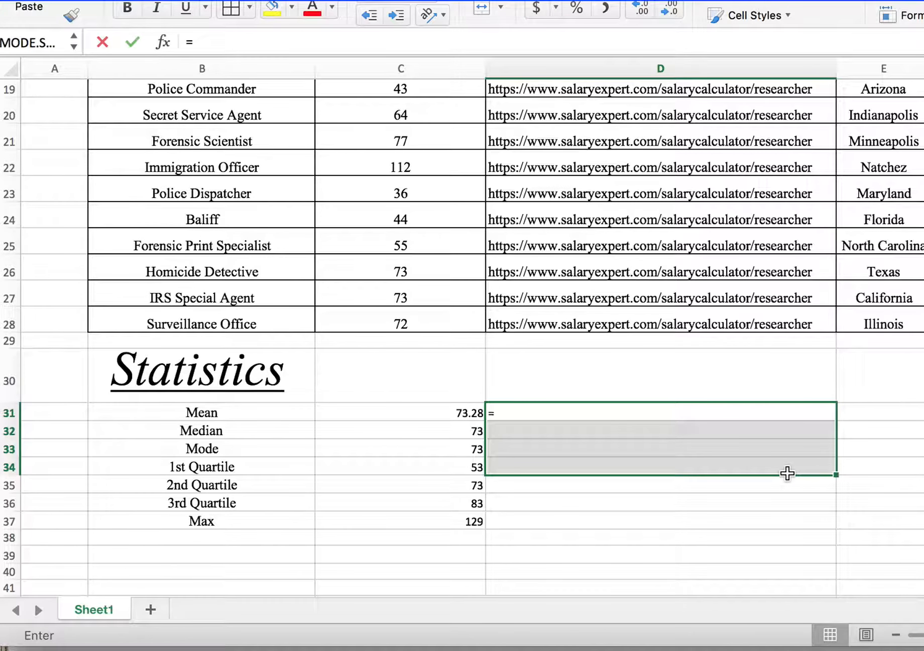
text(M)
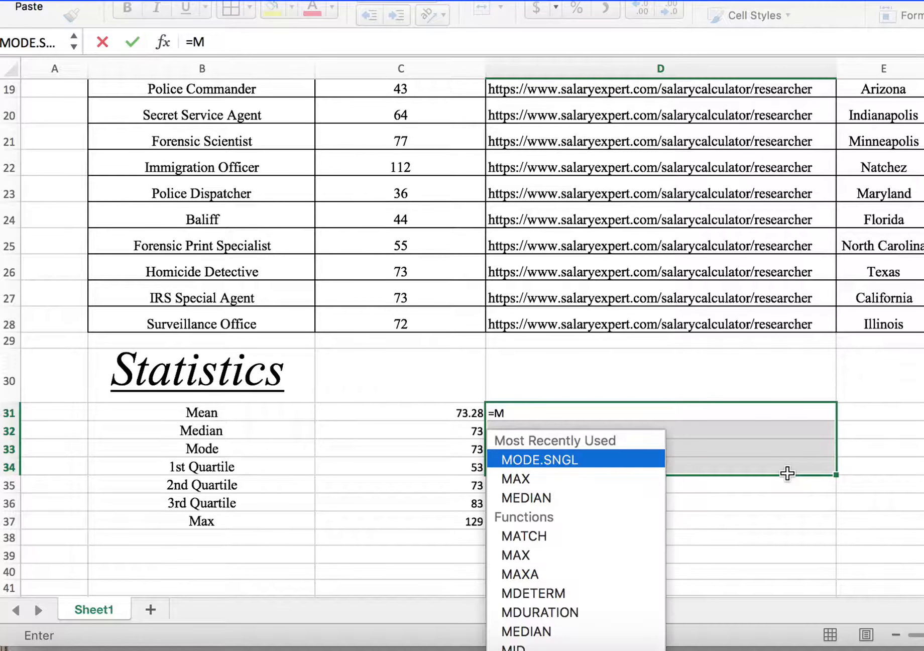
text(U)
key(BackSpace)
text(O)
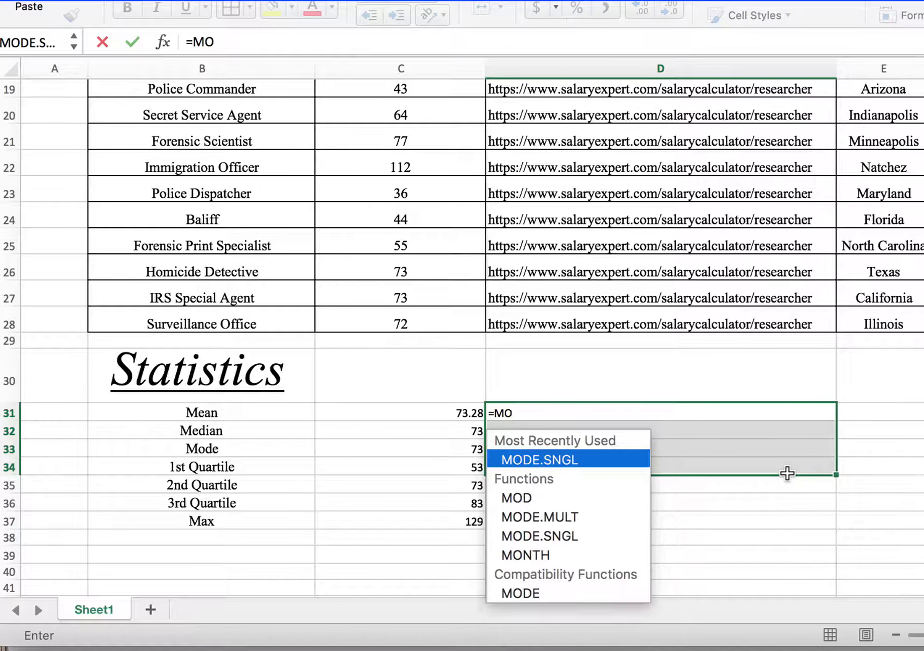
double_click(542, 522)
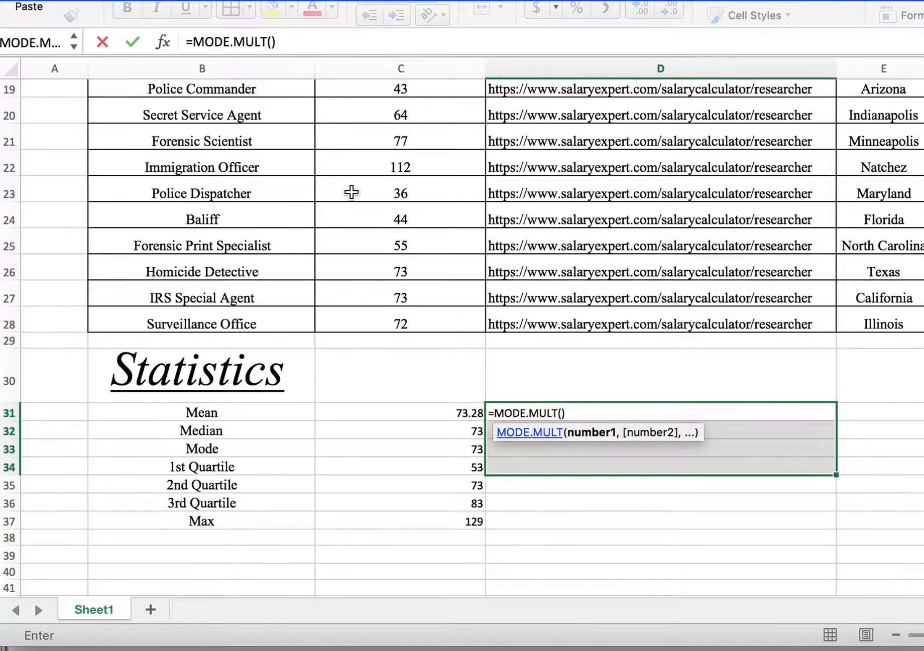
scroll(352, 192, up, 10)
drag(383, 178, 398, 449)
scroll(398, 449, down, 5)
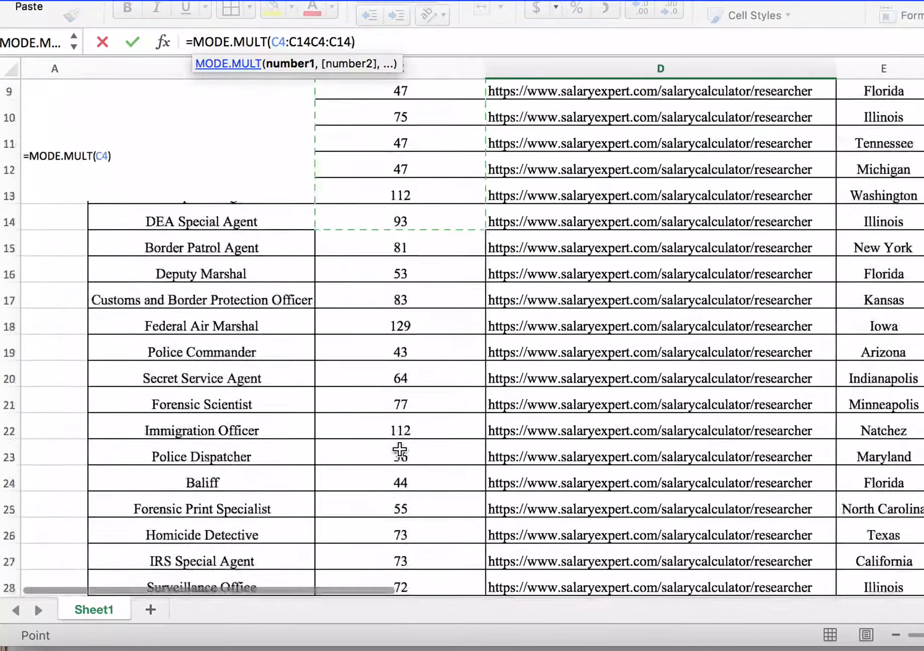
scroll(400, 451, down, 5)
shift+click(423, 397)
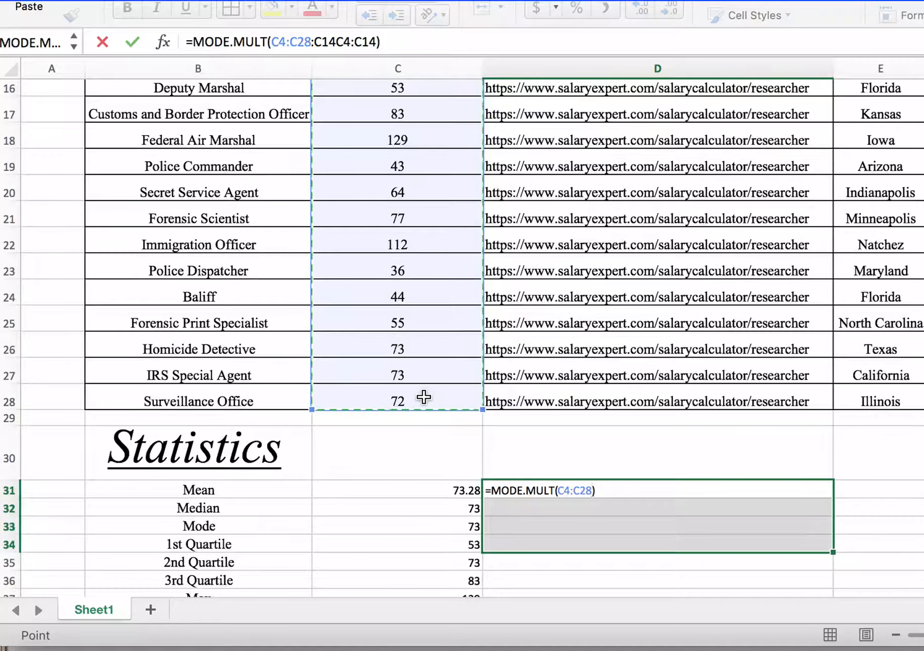
key(ctrl+shift+Return)
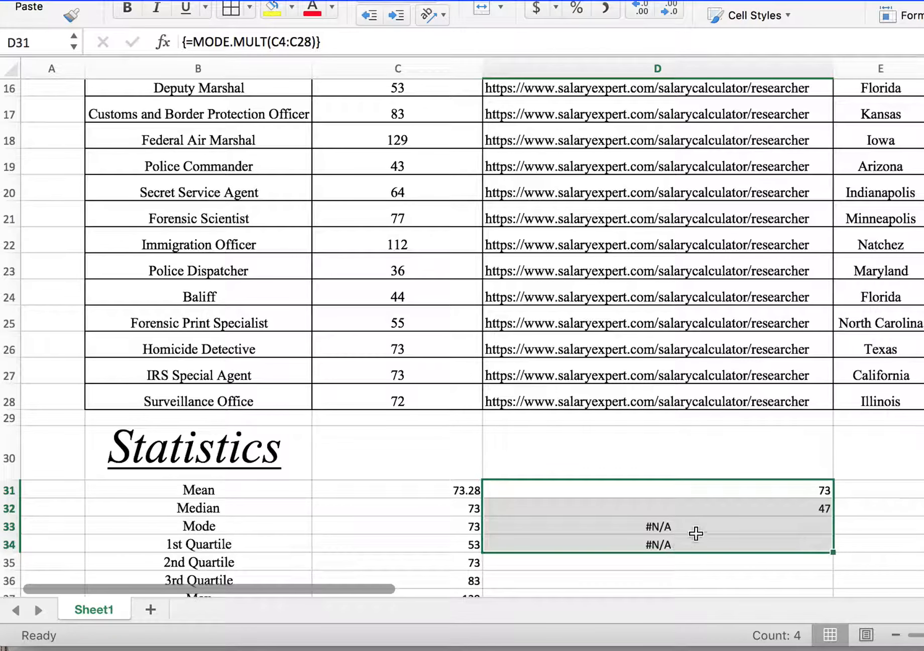
Step: Compare the multiple-mode results in D31:D34 with the repeated values in the salary column
scroll(696, 535, down, 4)
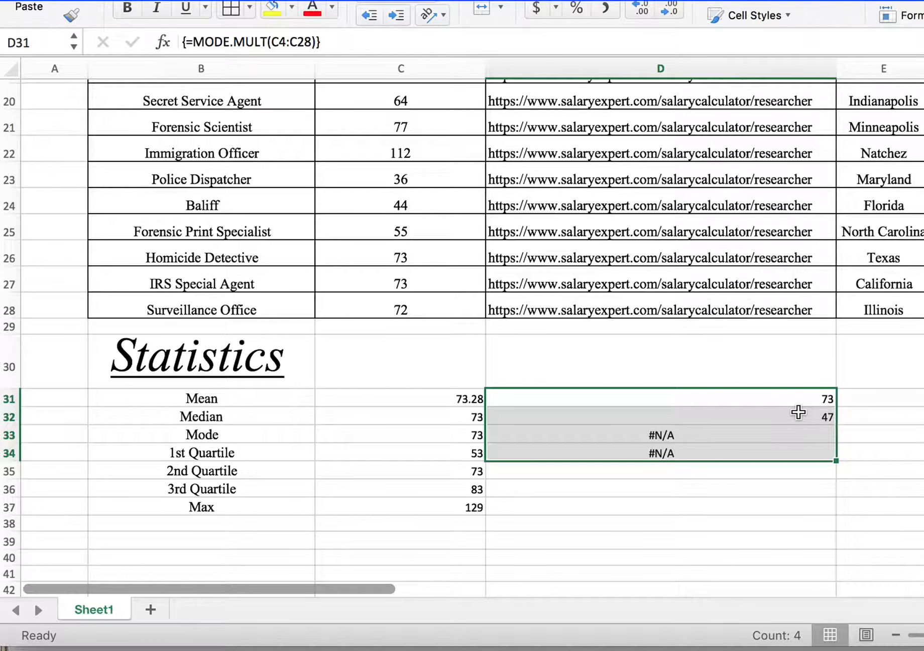
scroll(798, 412, up, 5)
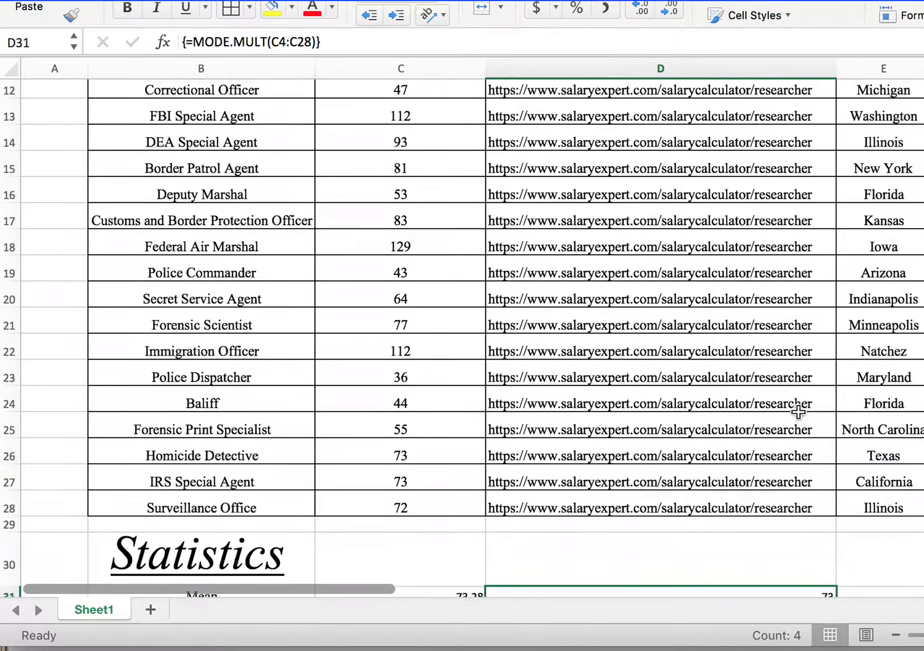
scroll(799, 411, up, 1)
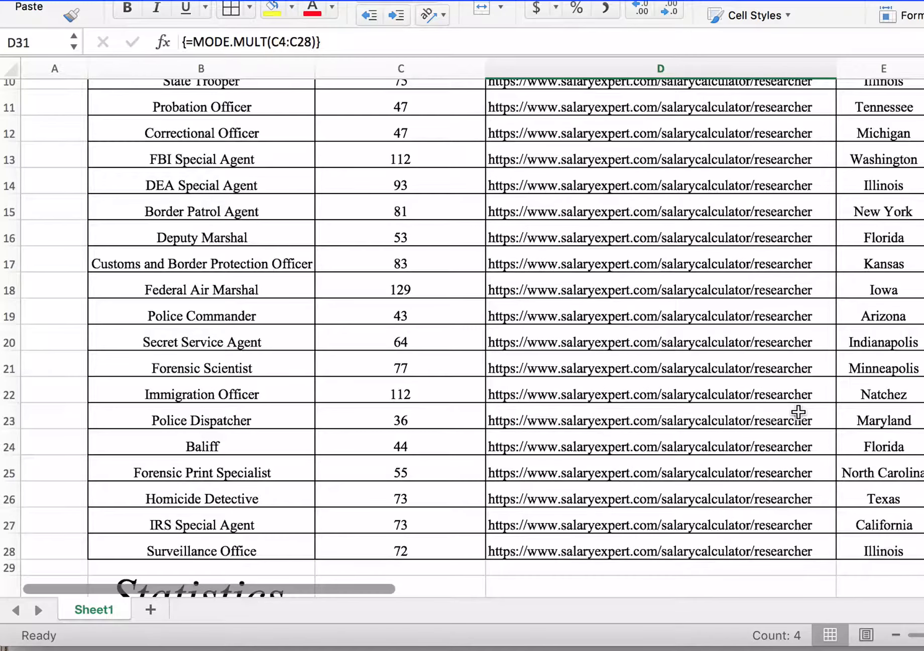
scroll(774, 323, down, 5)
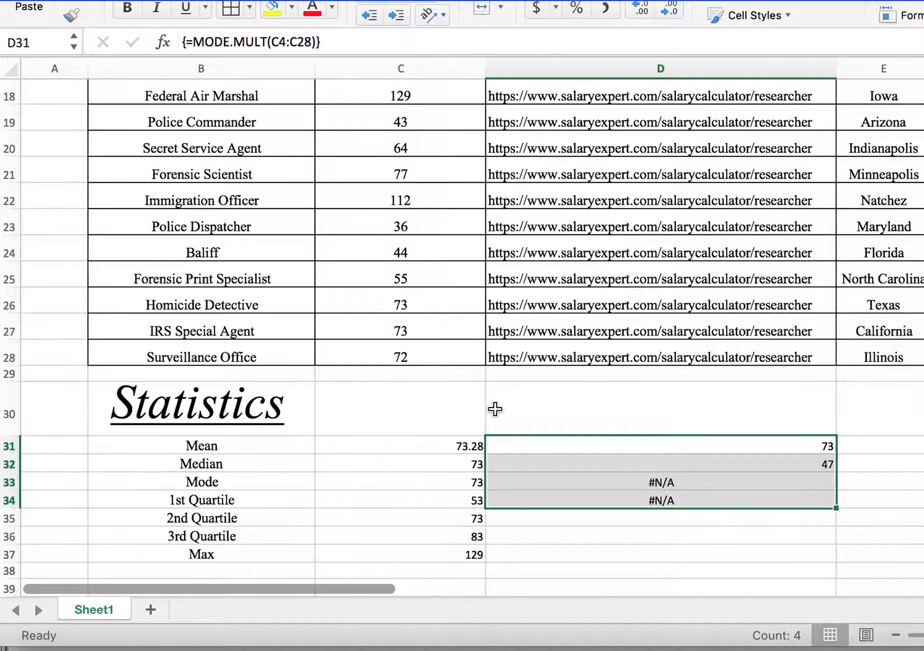
Step: Review the formulas behind the Median, Mean, 1st Quartile and 3rd Quartile results in column C
click(406, 470)
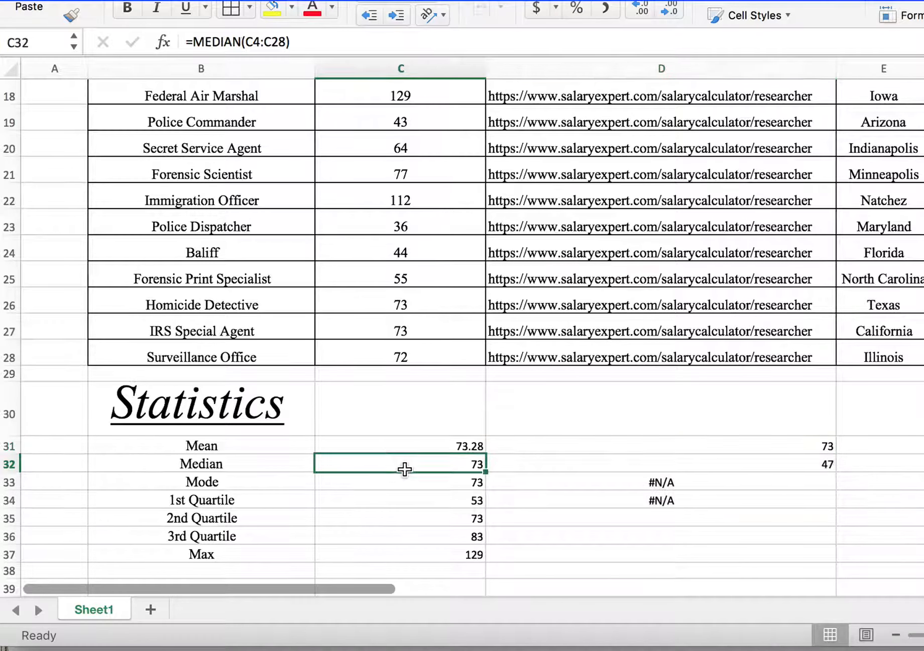
click(415, 444)
click(413, 495)
click(415, 536)
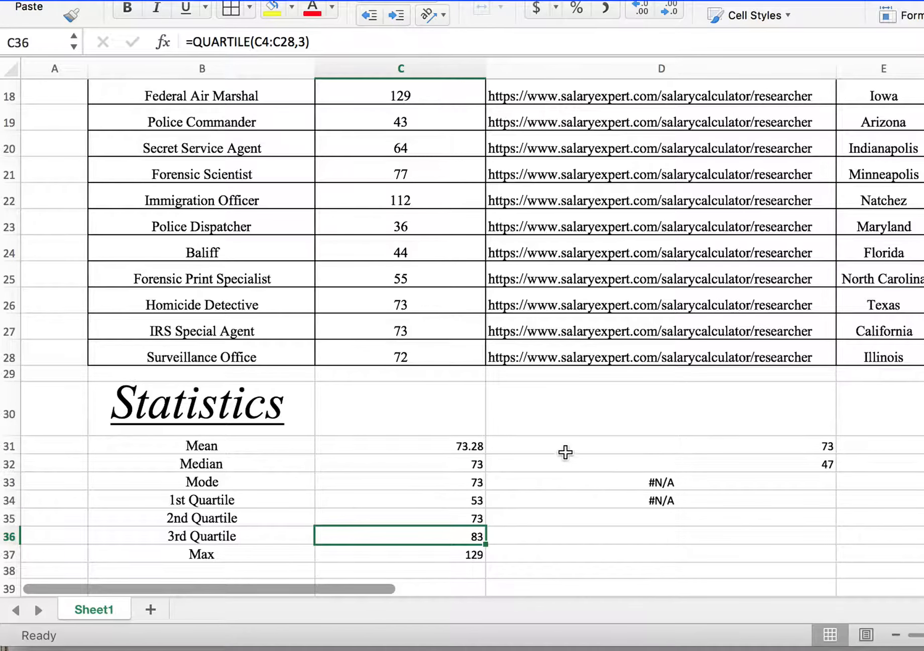
Step: Enter 28 as a plain number in D37 beside the Max result, and clear the cell again
click(583, 560)
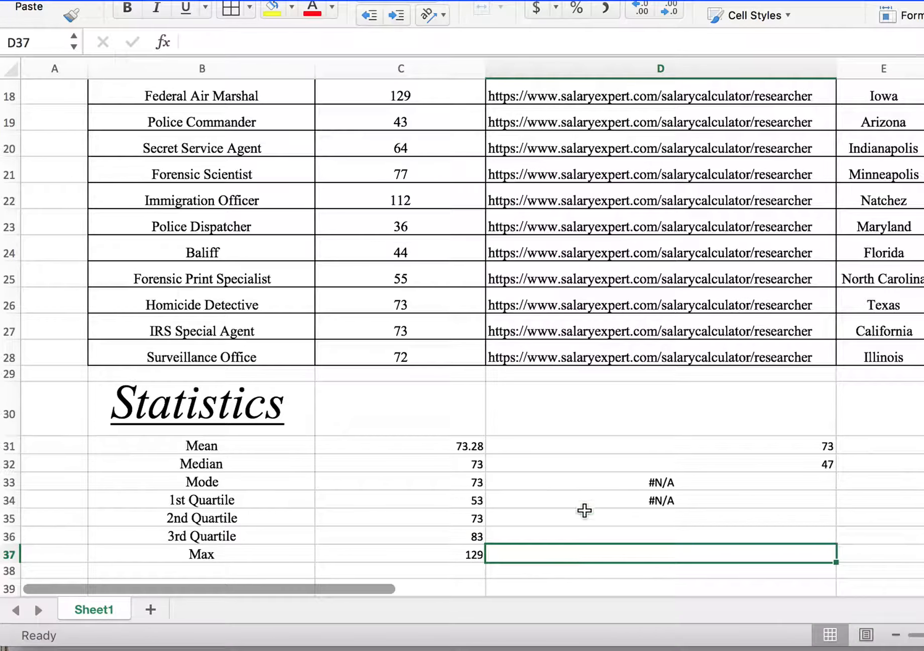
text(28)
key(Return)
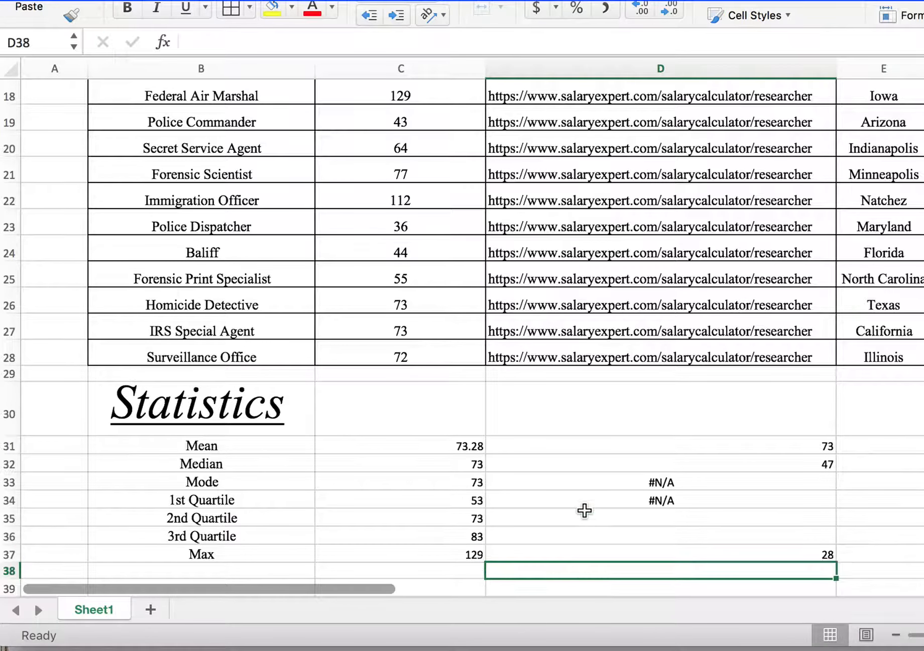
key(Up)
key(Delete)
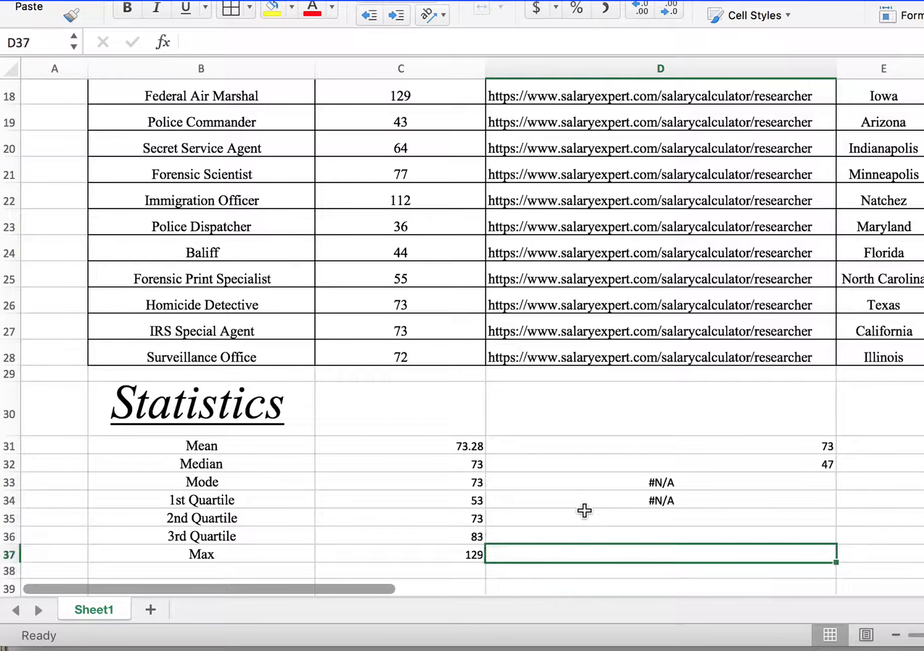